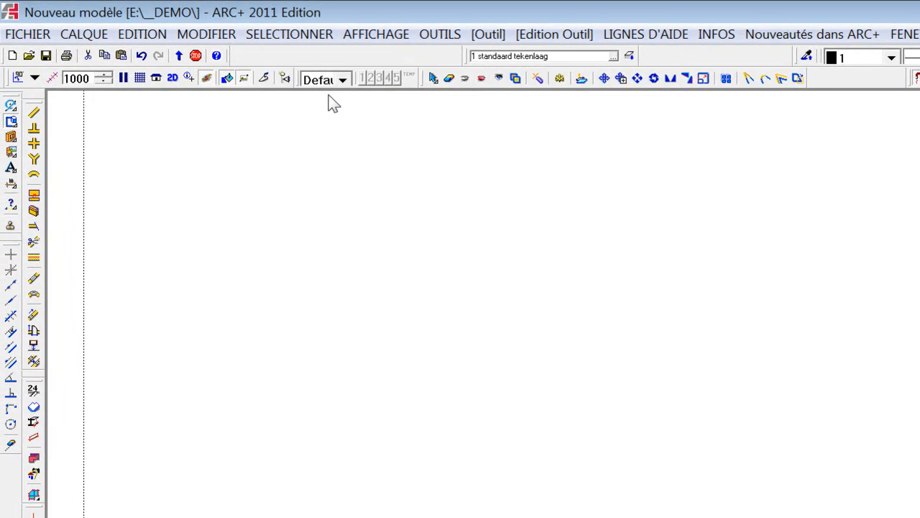
Step: Switch the view configuration to Modelleren
{"action": "left_click", "coordinate": [343, 80]}
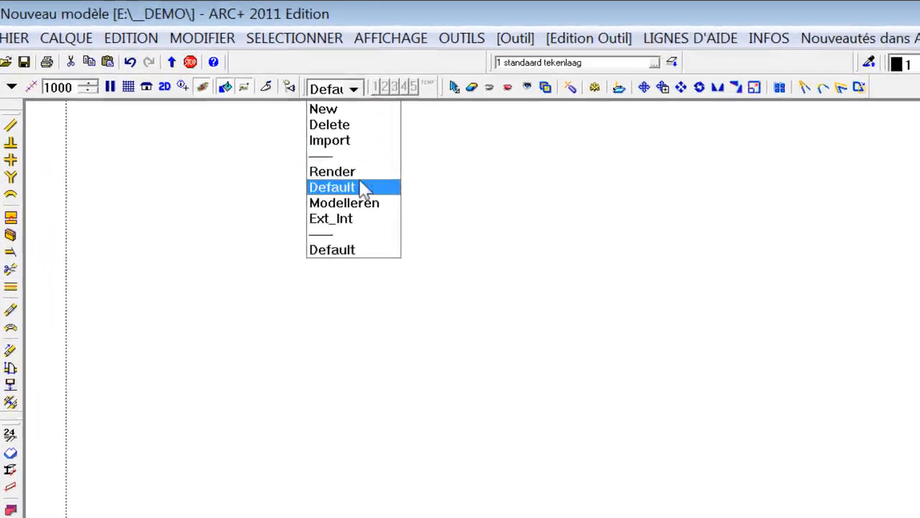
{"action": "left_click", "coordinate": [392, 248]}
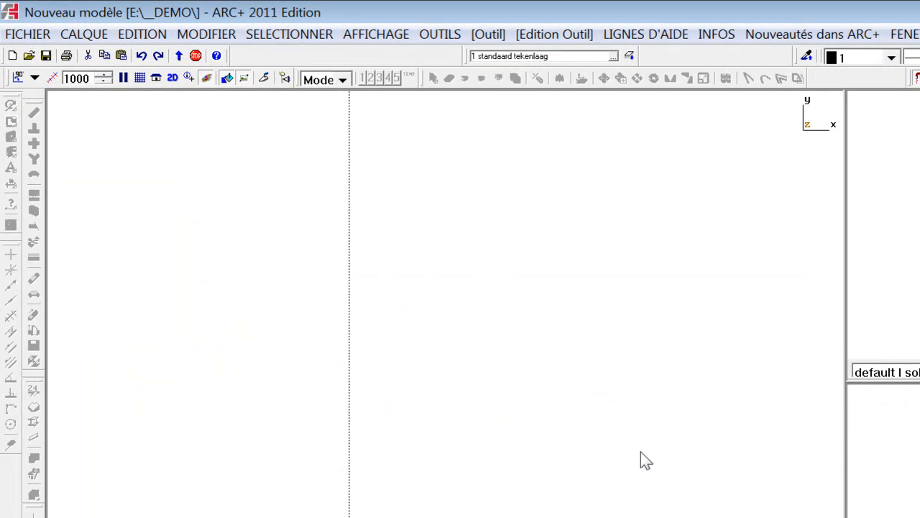
{"action": "middle_click_drag", "start_coordinate": [611, 442], "coordinate": [410, 423]}
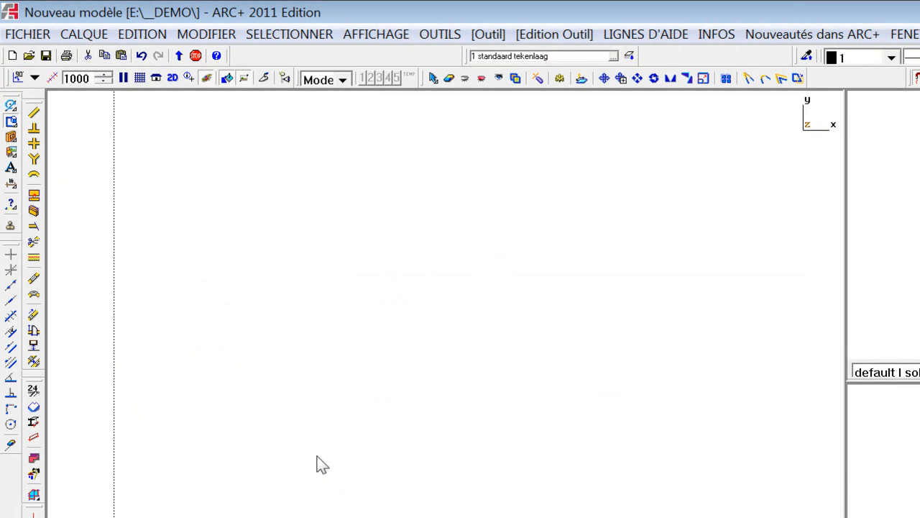
{"action": "middle_click_drag", "start_coordinate": [322, 489], "coordinate": [327, 505]}
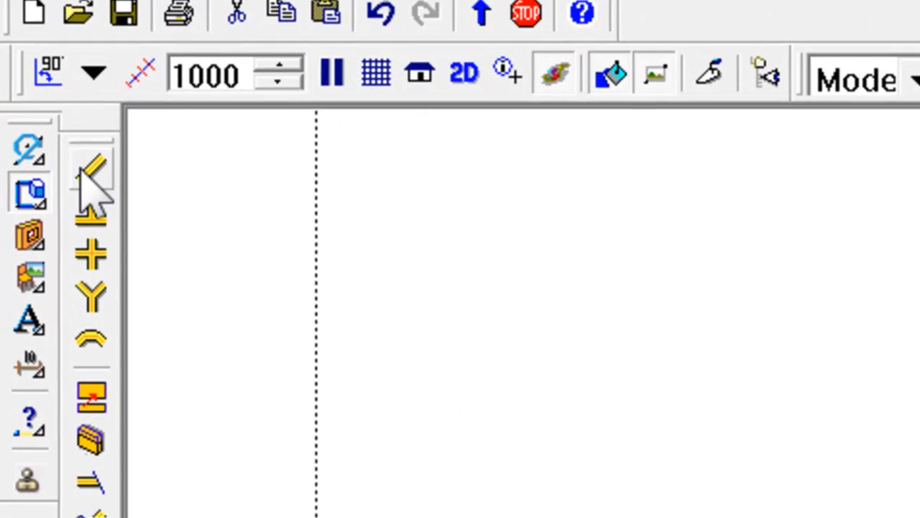
Step: Choose the batimat1 wall type from the ALGEMEEN wall catalogue for drawing new walls
{"action": "left_click", "coordinate": [80, 170]}
{"action": "left_click", "coordinate": [761, 296]}
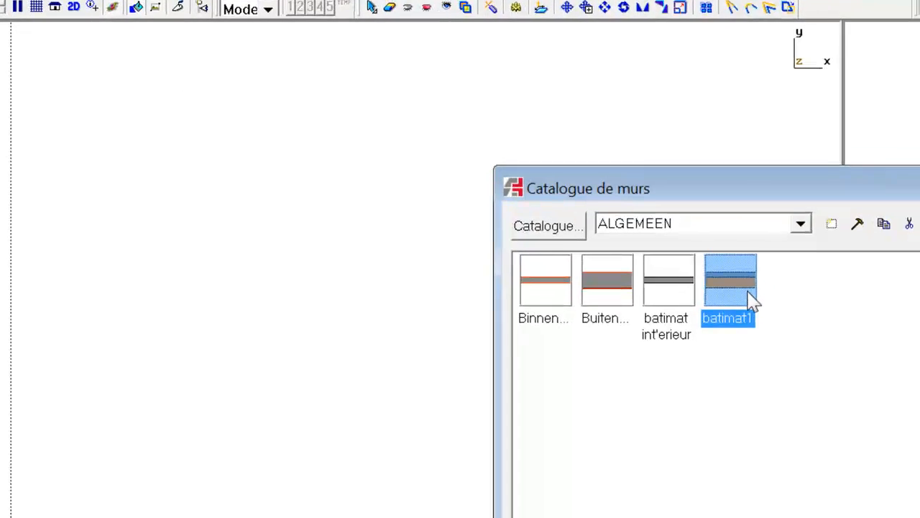
{"action": "left_click", "coordinate": [919, 517]}
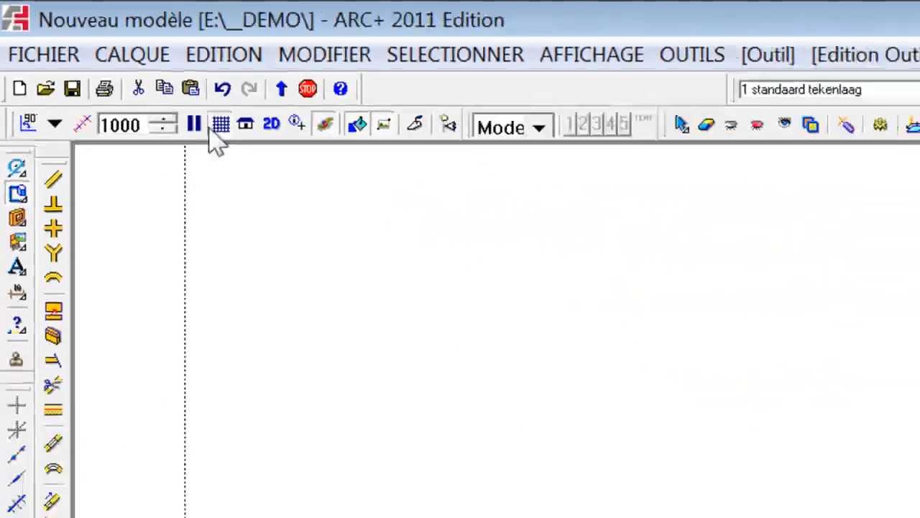
Step: Display the reference grid in the plan view
{"action": "left_click", "coordinate": [296, 173]}
{"action": "scroll", "coordinate": [302, 500], "scroll_direction": "up", "scroll_amount": 1}
{"action": "middle_click_drag", "start_coordinate": [302, 499], "coordinate": [513, 449]}
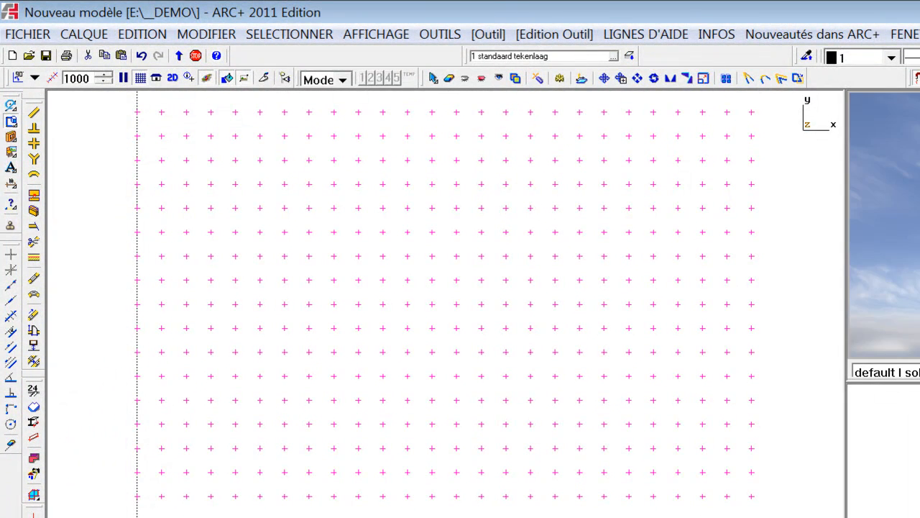
Step: Draw the exterior walls as a closed outline on the grid points, with a diagonal segment at the inner corner
{"action": "left_click", "coordinate": [406, 496]}
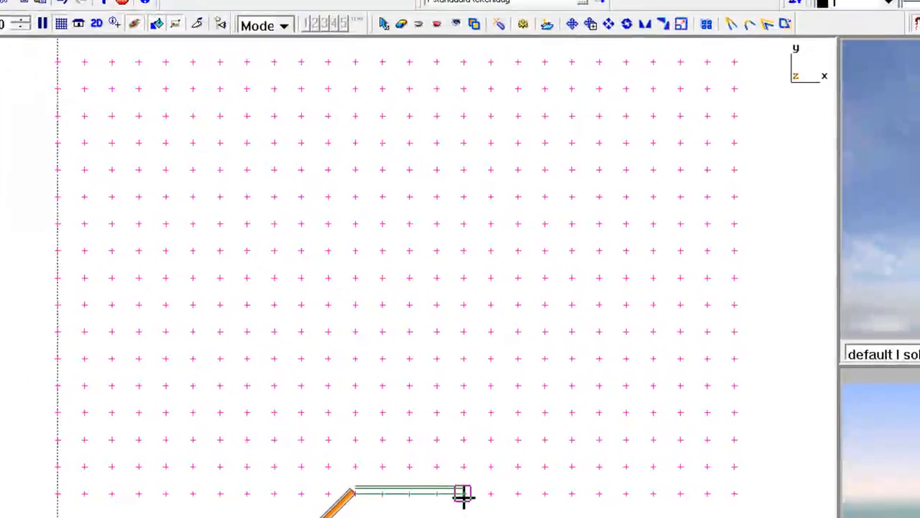
{"action": "left_click", "coordinate": [456, 494]}
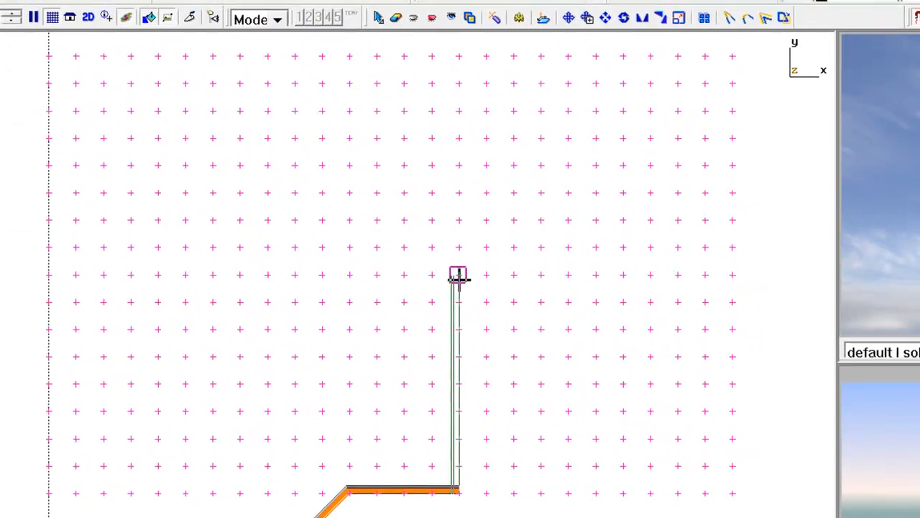
{"action": "left_click", "coordinate": [458, 275]}
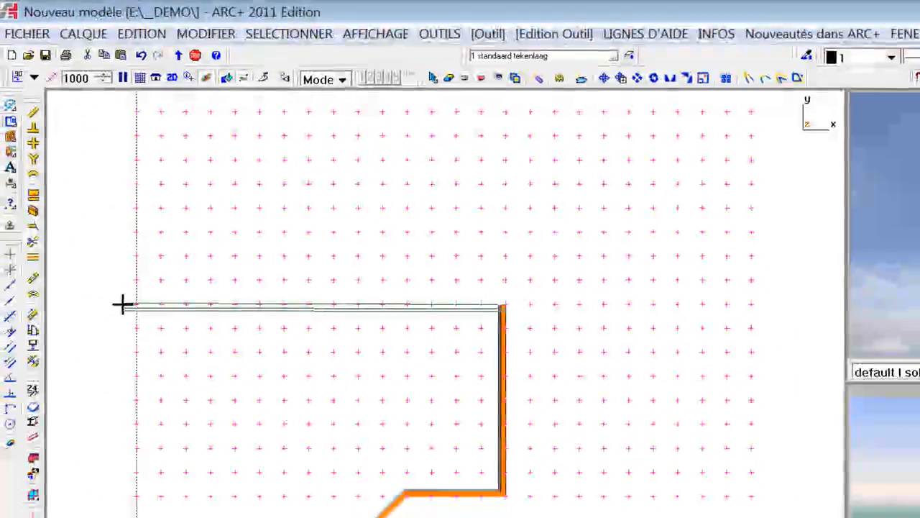
{"action": "left_click", "coordinate": [134, 305]}
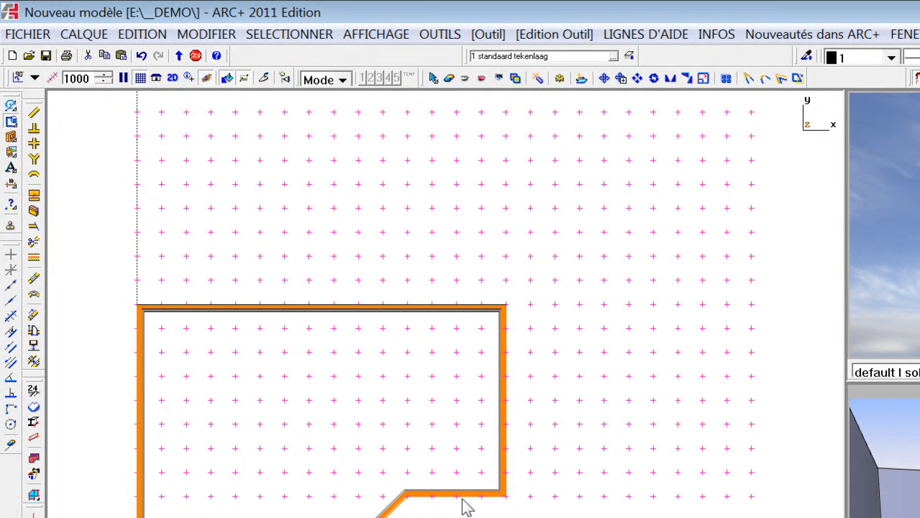
Step: Choose the double door d2l1r1l3-01 from the NL\HOUT\DEURspouw2 catalogue for a new wall opening
{"action": "middle_click_drag", "start_coordinate": [441, 446], "coordinate": [551, 358]}
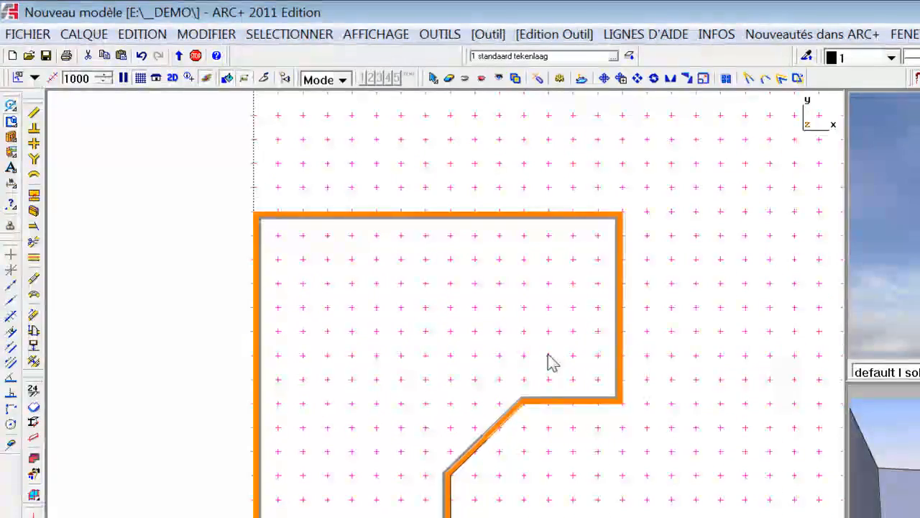
{"action": "scroll", "coordinate": [549, 358], "scroll_direction": "up", "scroll_amount": 1}
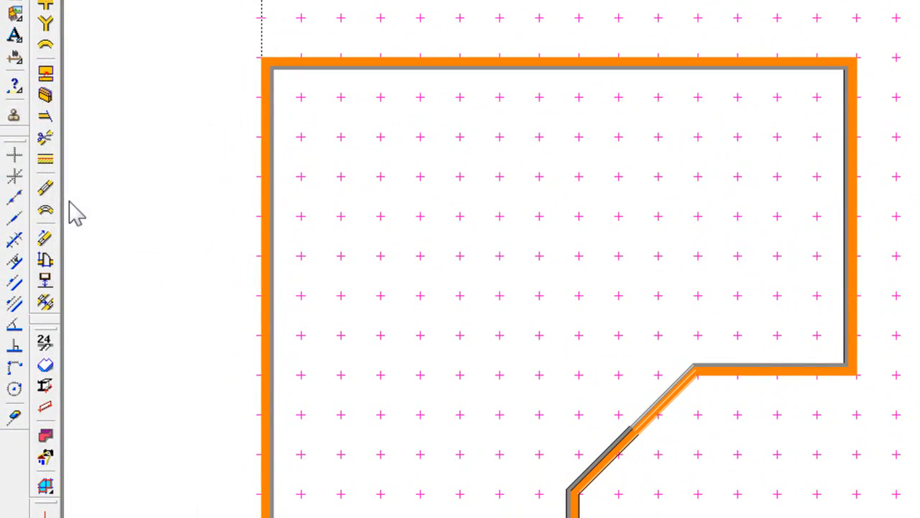
{"action": "left_click", "coordinate": [44, 189]}
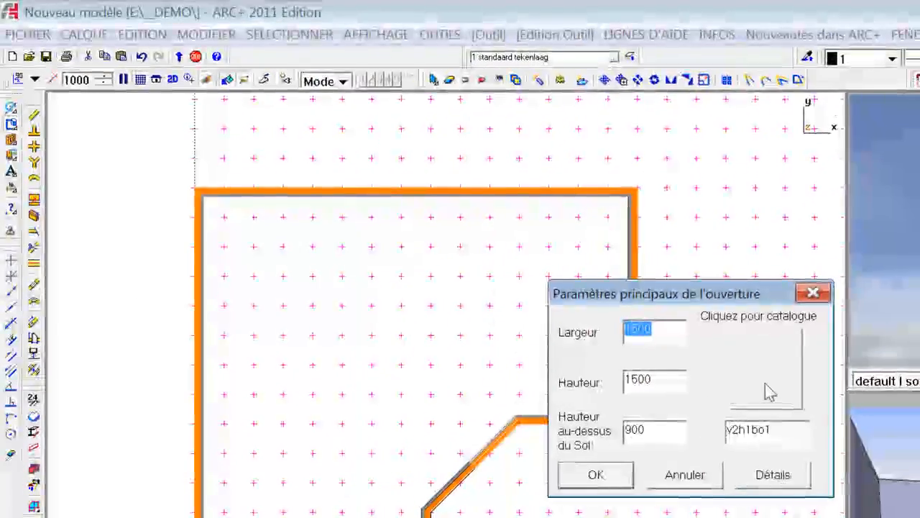
{"action": "left_click", "coordinate": [770, 392]}
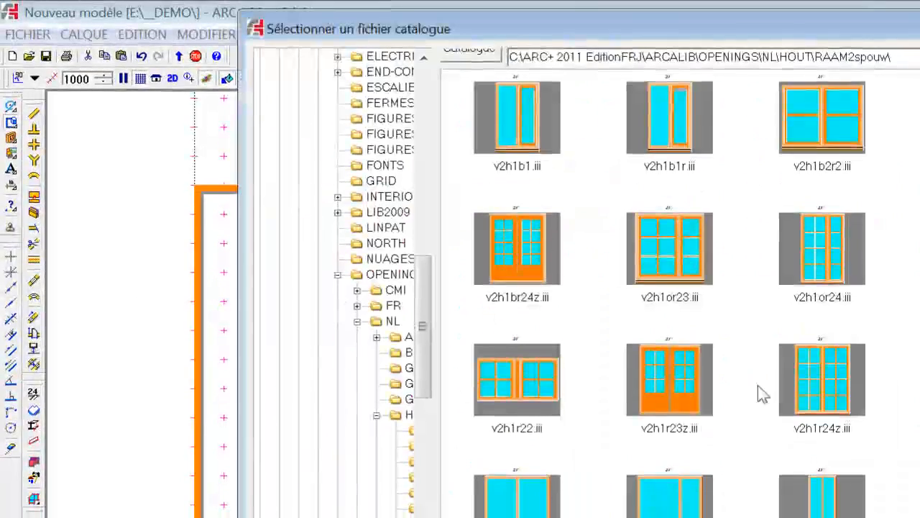
{"action": "left_click", "coordinate": [666, 387]}
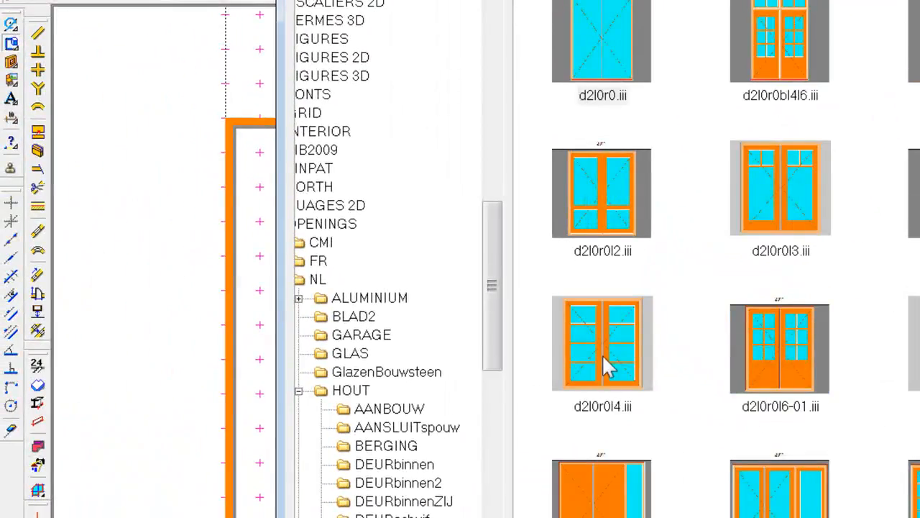
{"action": "left_click", "coordinate": [602, 374]}
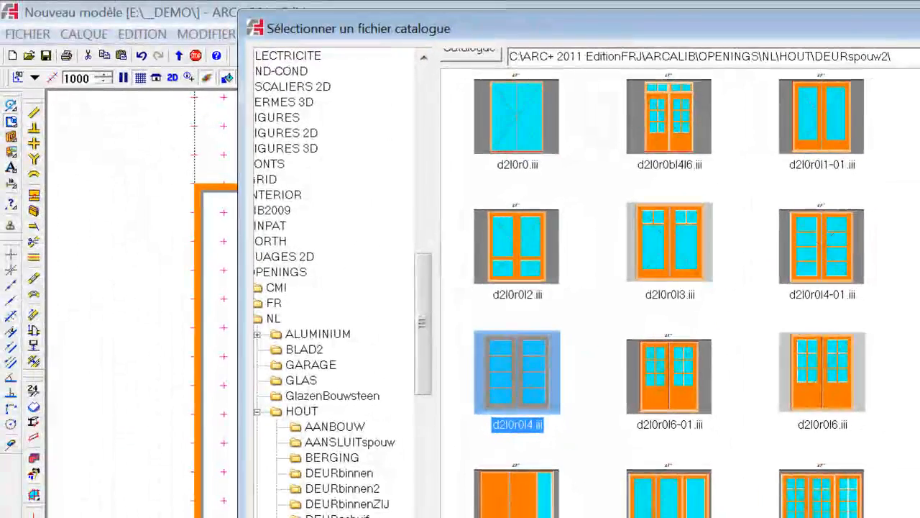
{"action": "scroll", "coordinate": [680, 294], "scroll_direction": "down", "scroll_amount": 5}
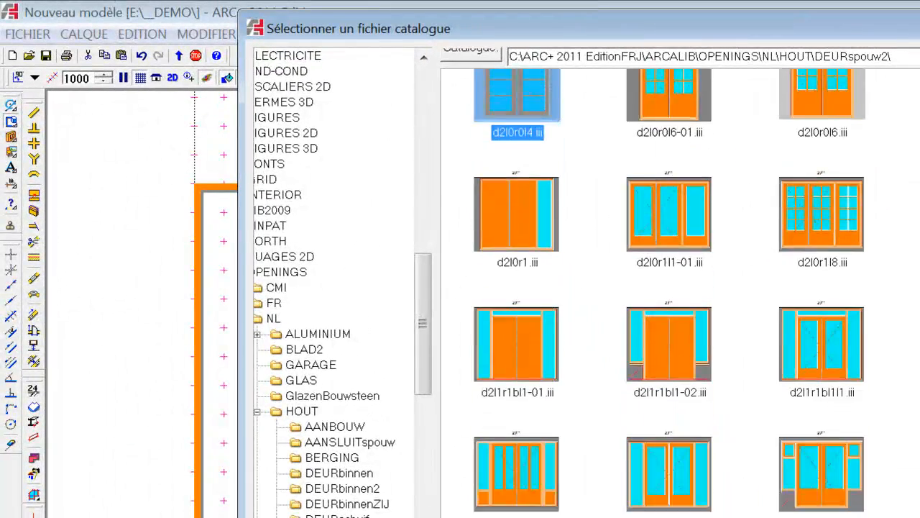
{"action": "left_click", "coordinate": [837, 270]}
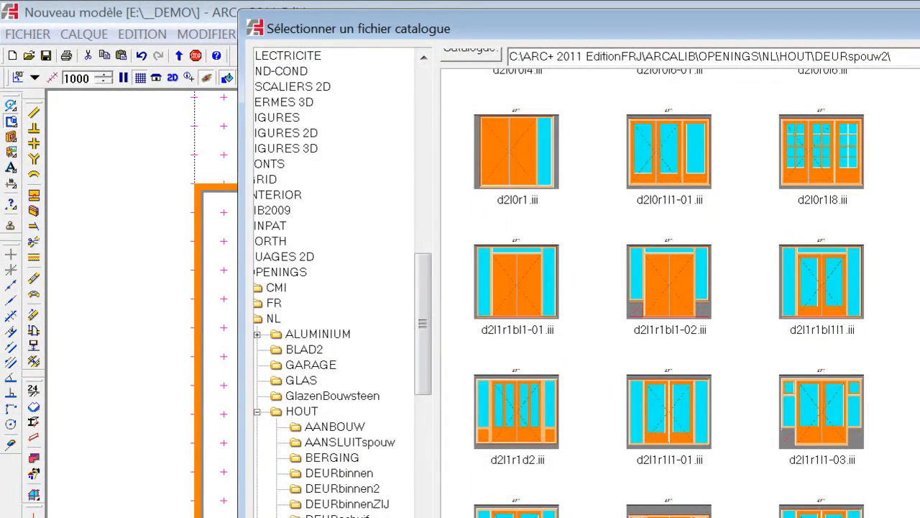
{"action": "key", "text": "Return"}
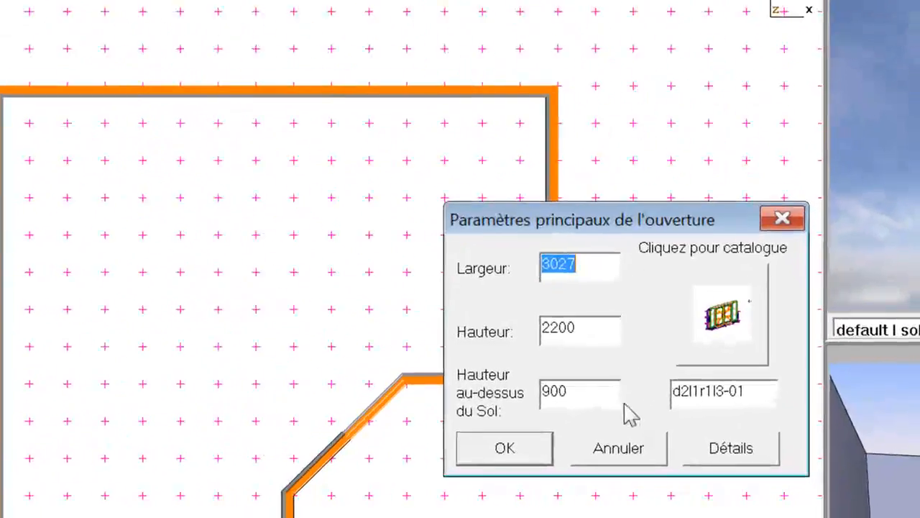
Step: Set the door's height above the floor to 0 and place it in the diagonal wall, opening outward
{"action": "key", "text": "Tab"}
{"action": "key", "text": "Tab"}
{"action": "type", "text": "0"}
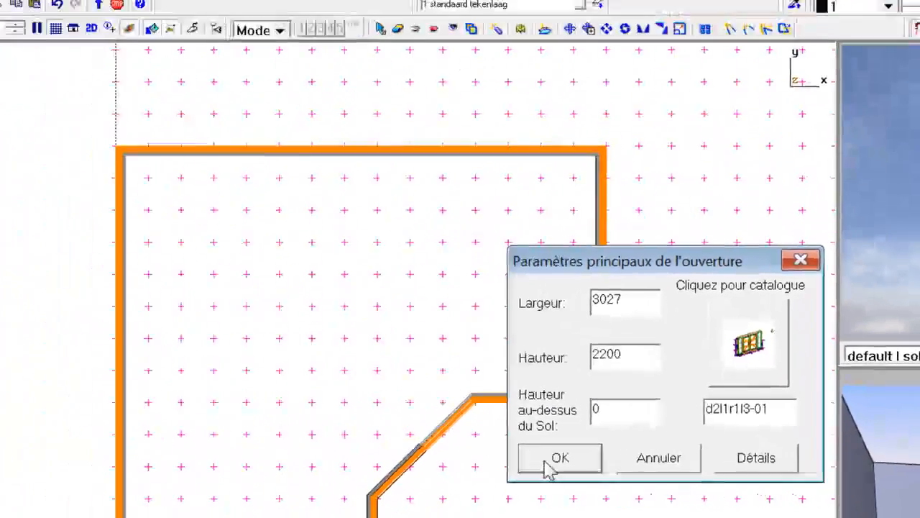
{"action": "left_click", "coordinate": [396, 428]}
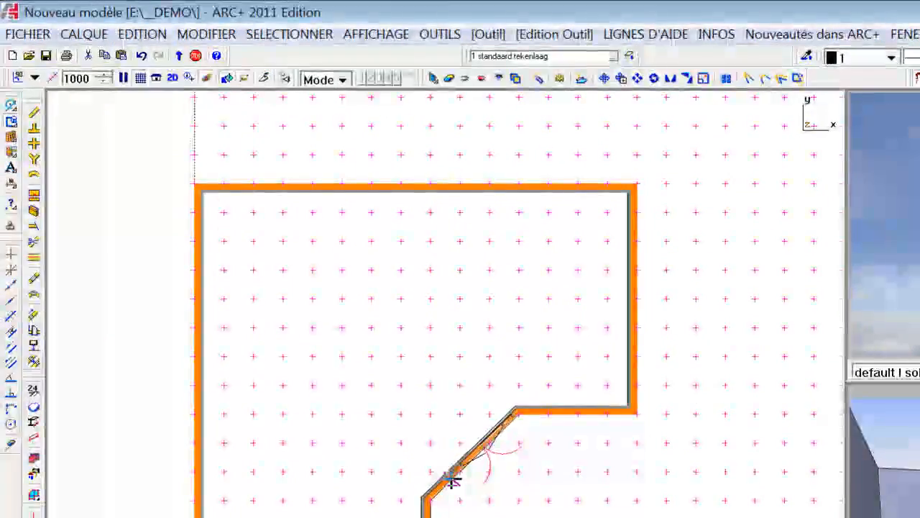
{"action": "scroll", "coordinate": [452, 471], "scroll_direction": "up", "scroll_amount": 5}
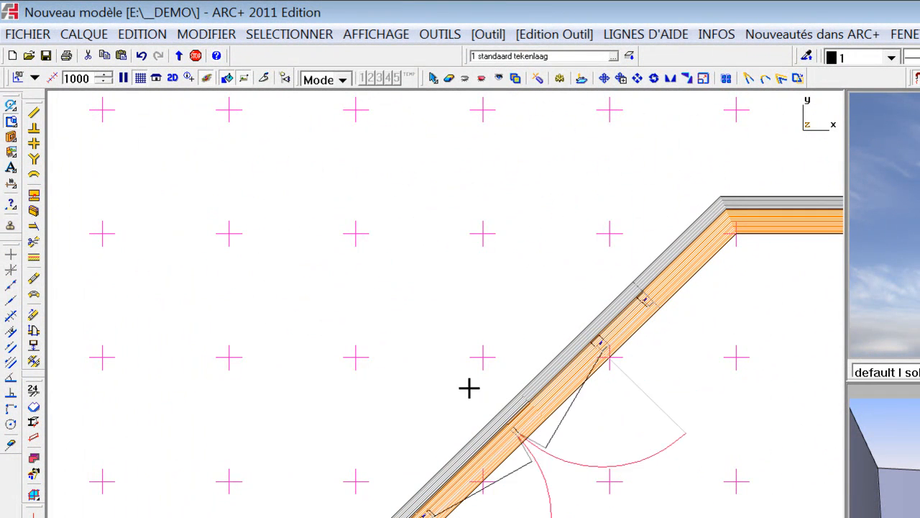
{"action": "left_click", "coordinate": [519, 393]}
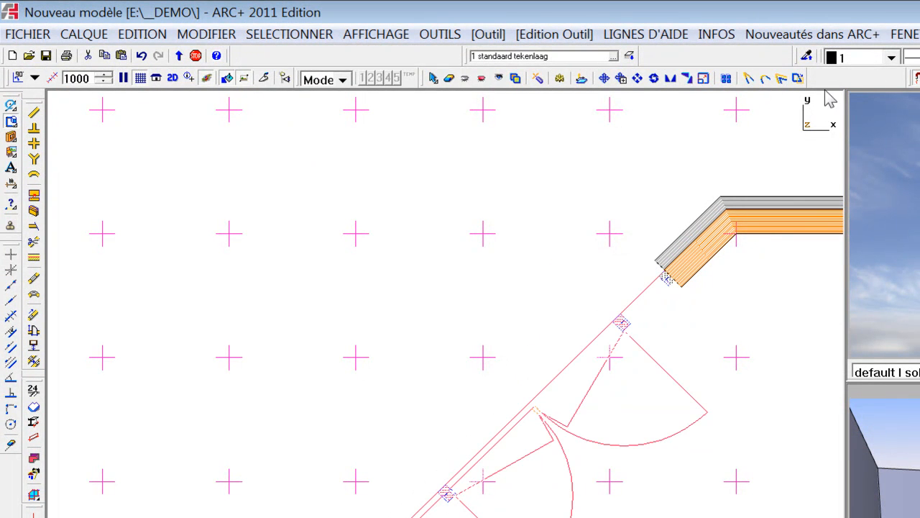
Step: Choose the window v2h2ob1 from the NL\HOUT\RAAM2spouw catalogue for another wall opening
{"action": "scroll", "coordinate": [481, 259], "scroll_direction": "down", "scroll_amount": 3}
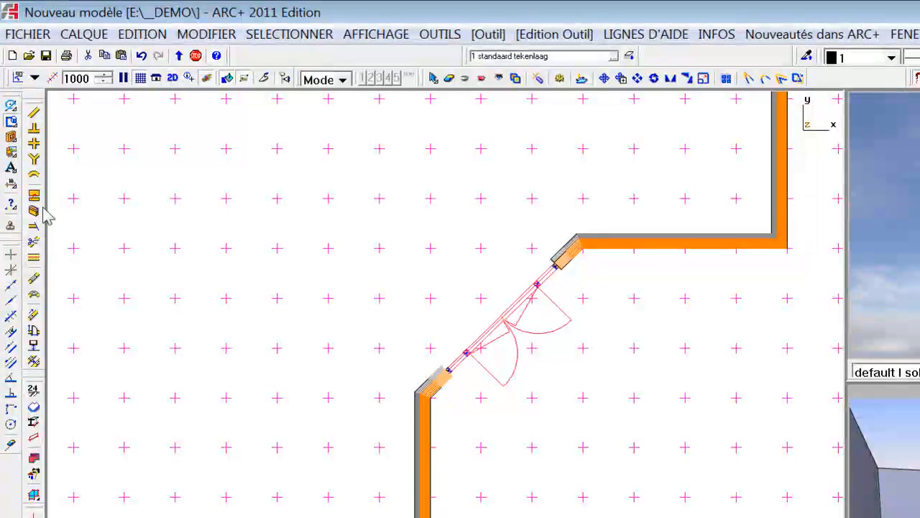
{"action": "left_click", "coordinate": [33, 278]}
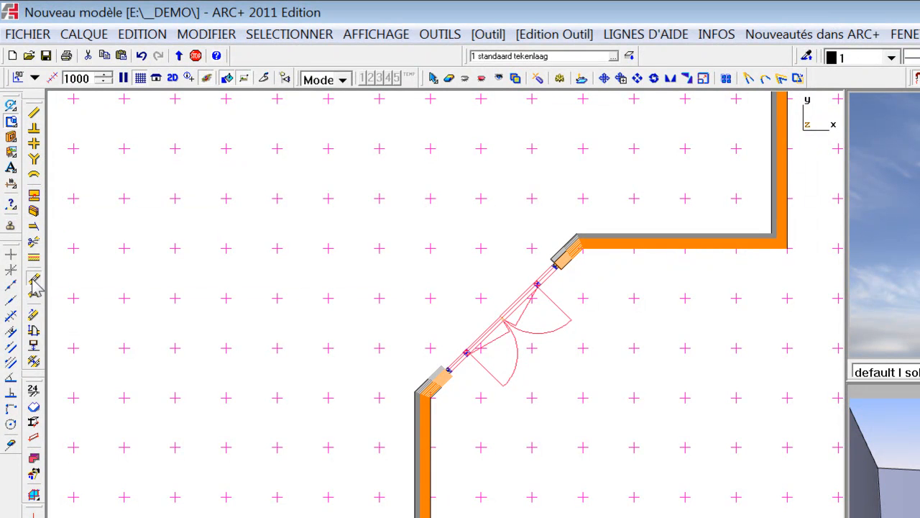
{"action": "left_click", "coordinate": [748, 372]}
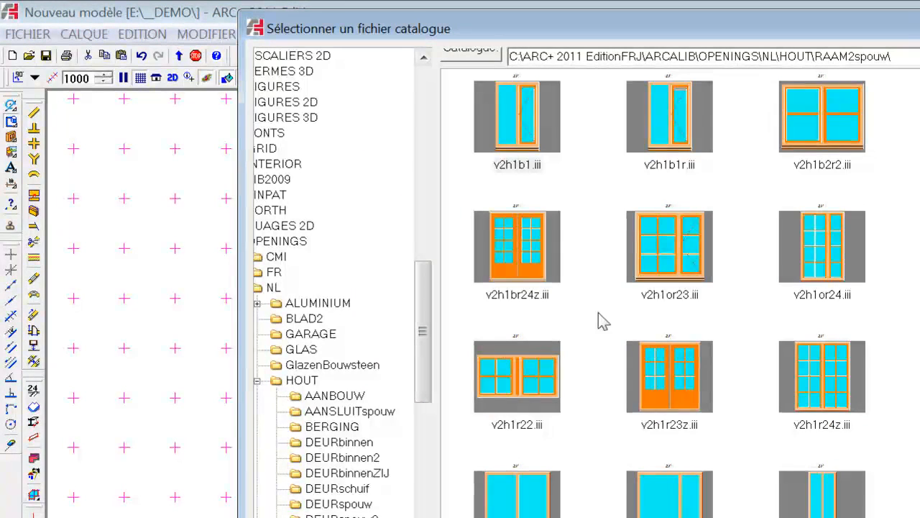
{"action": "left_click", "coordinate": [672, 250]}
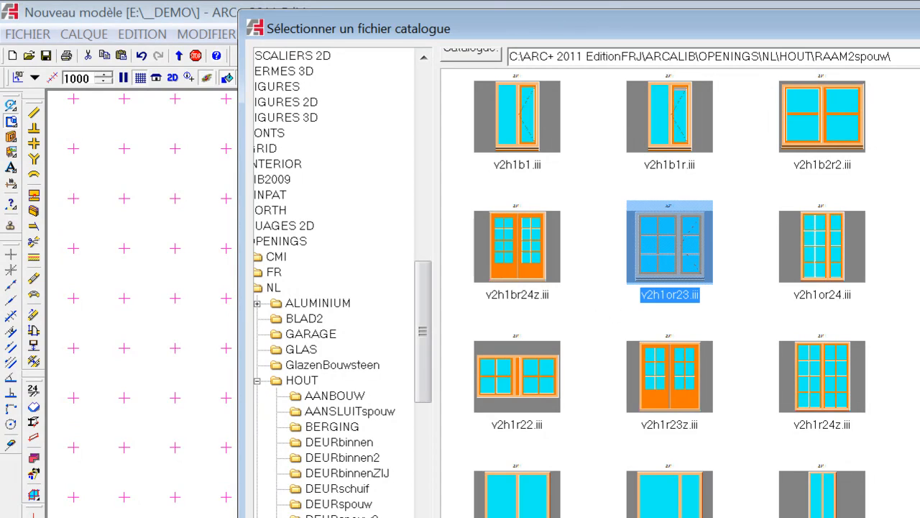
{"action": "scroll", "coordinate": [669, 288], "scroll_direction": "down", "scroll_amount": 10}
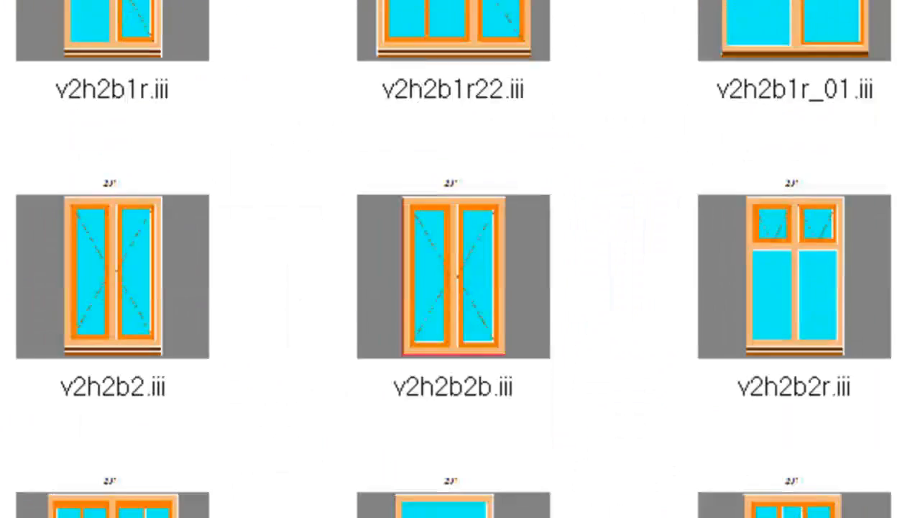
{"action": "scroll", "coordinate": [453, 259], "scroll_direction": "down", "scroll_amount": 15}
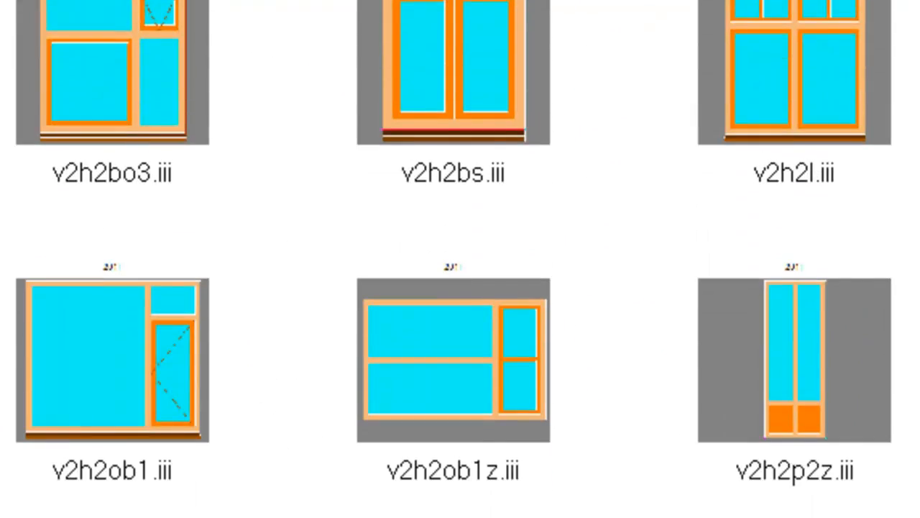
{"action": "scroll", "coordinate": [460, 259], "scroll_direction": "up", "scroll_amount": 2}
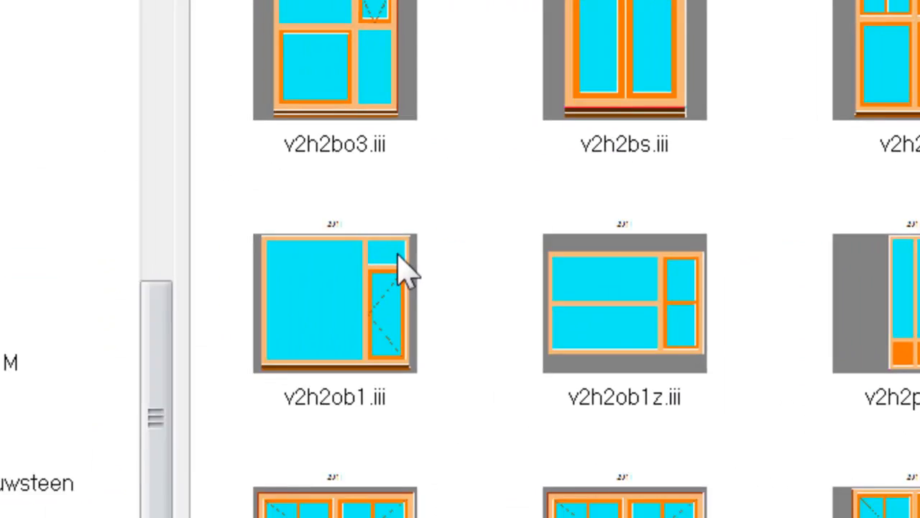
{"action": "left_click", "coordinate": [180, 327]}
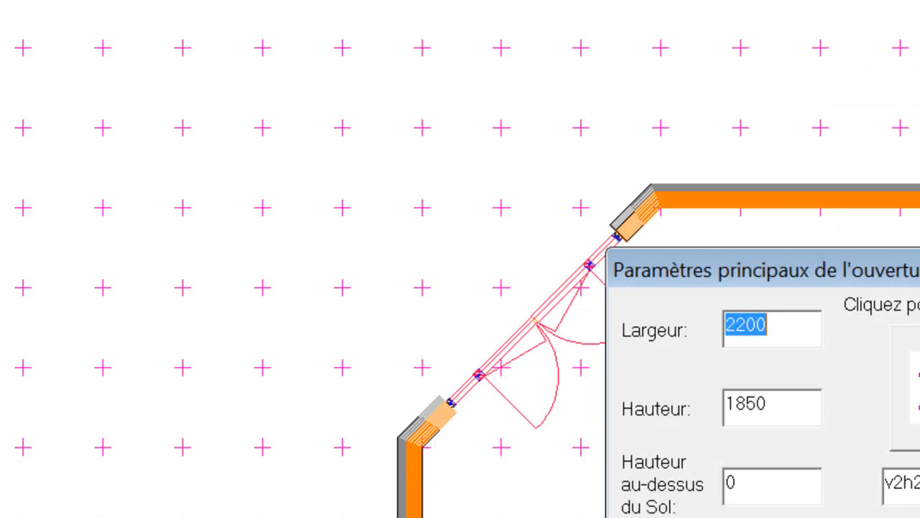
Step: Set the window opening's height above the floor to 850 and accept its parameters
{"action": "left_click_drag", "start_coordinate": [807, 499], "coordinate": [669, 484]}
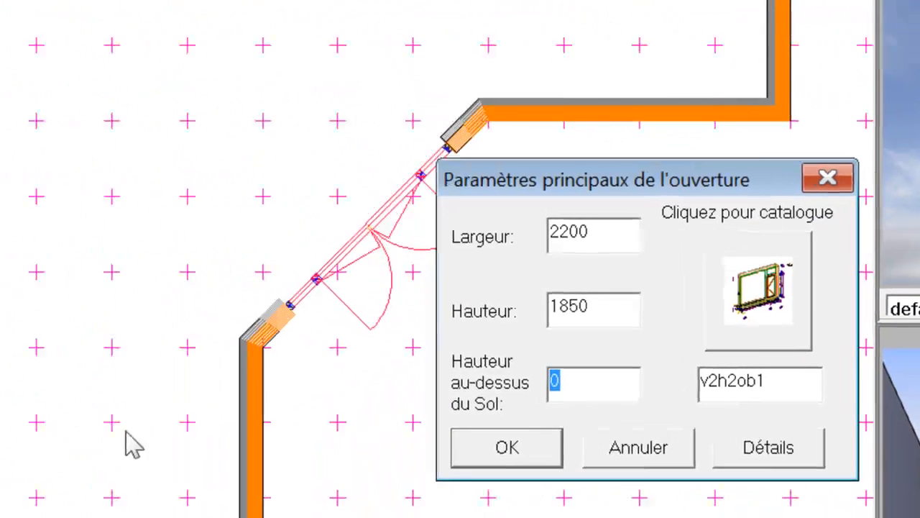
{"action": "type", "text": "85"}
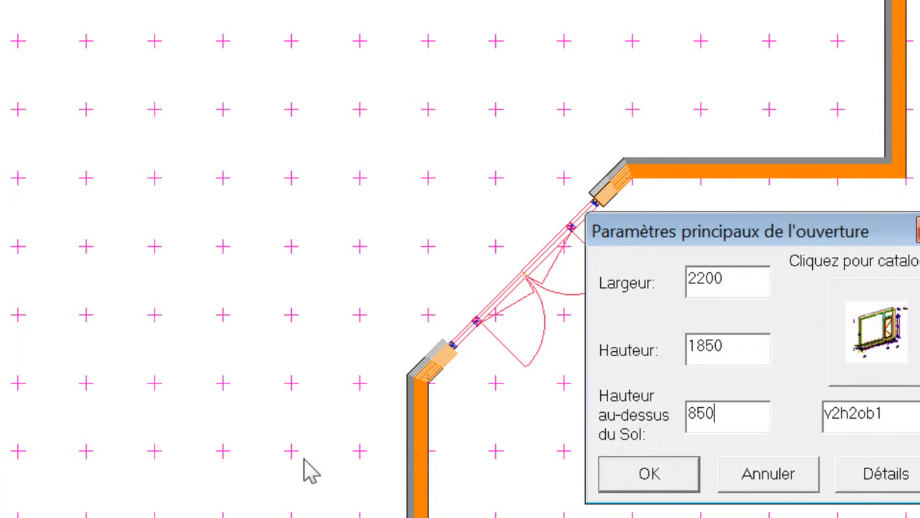
{"action": "left_click", "coordinate": [680, 463]}
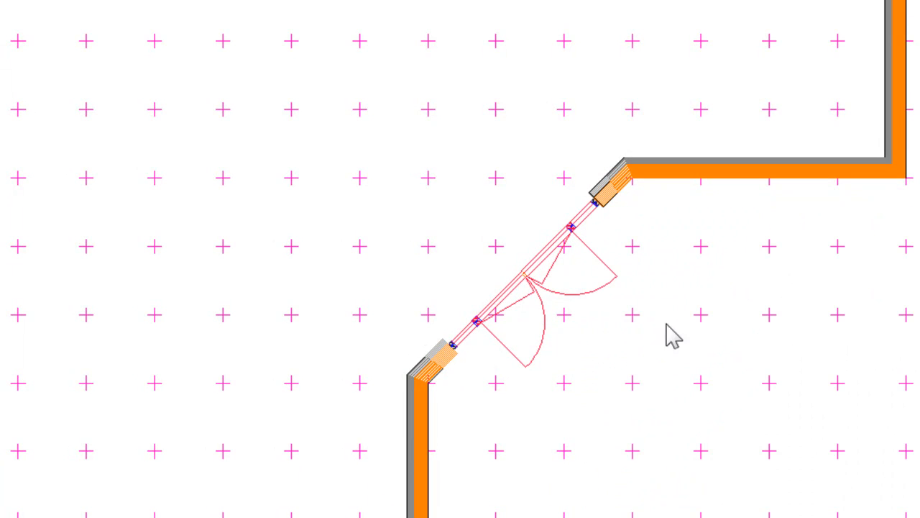
Step: Insert one window in the short horizontal wall beside the double door, two in the lower wall and one in the right exterior wall
{"action": "left_click", "coordinate": [700, 182]}
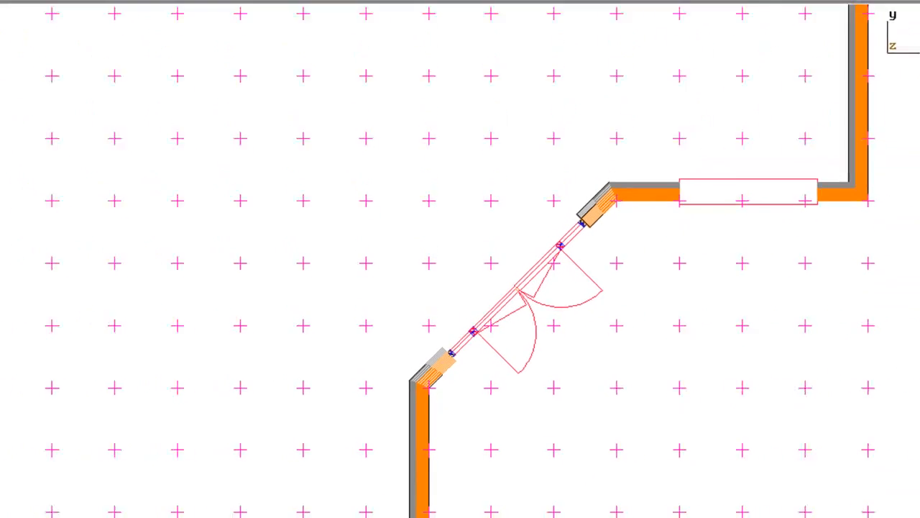
{"action": "middle_click_drag", "start_coordinate": [386, 512], "coordinate": [737, 386]}
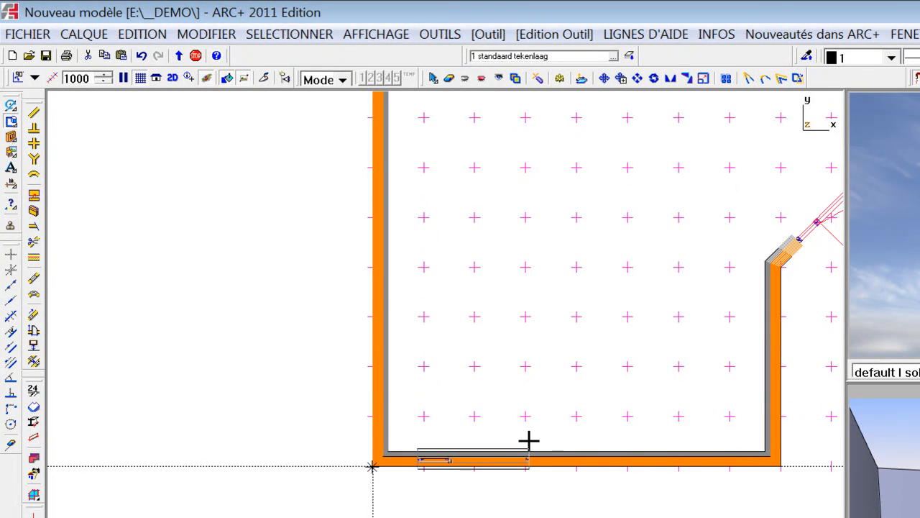
{"action": "left_click", "coordinate": [526, 468]}
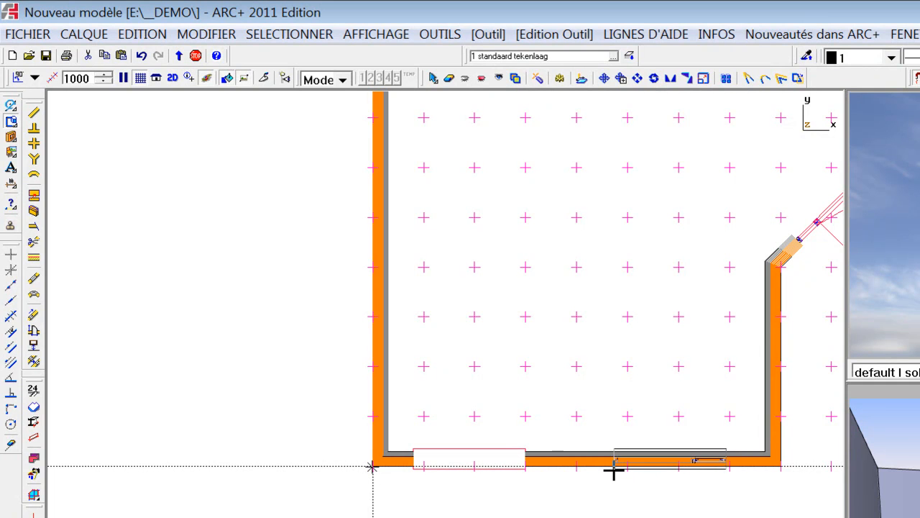
{"action": "left_click", "coordinate": [614, 469]}
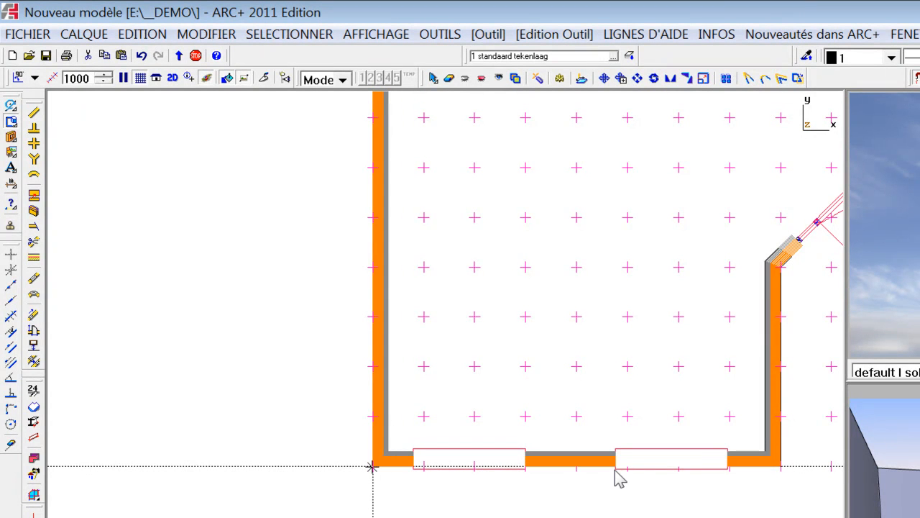
{"action": "scroll", "coordinate": [634, 370], "scroll_direction": "down", "scroll_amount": 3}
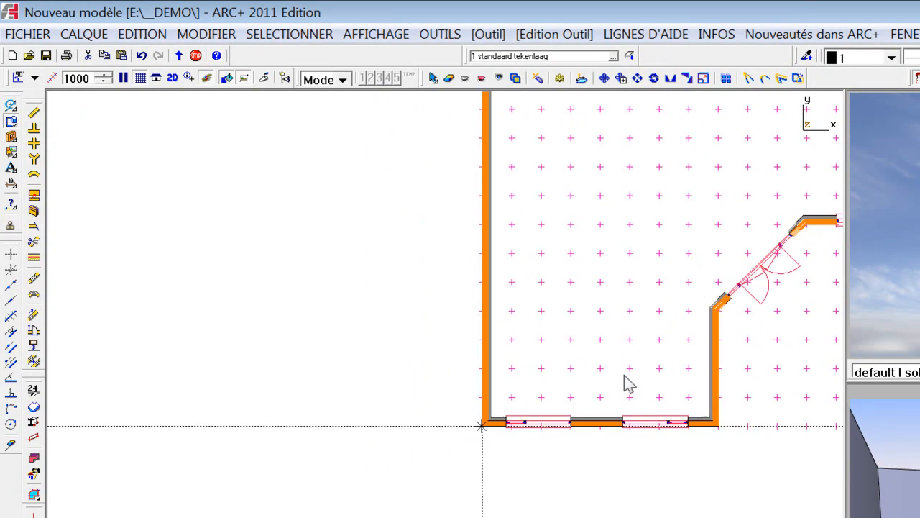
{"action": "middle_click_drag", "start_coordinate": [684, 264], "coordinate": [545, 408]}
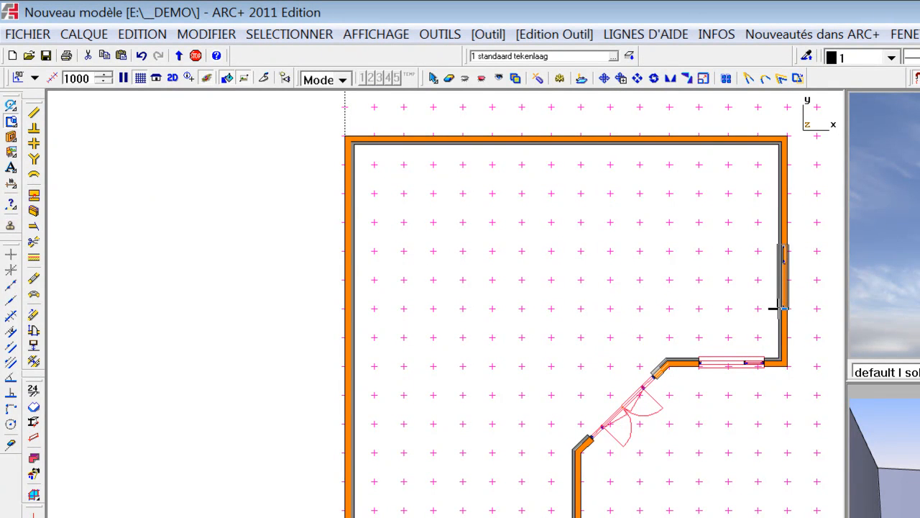
{"action": "left_click", "coordinate": [784, 310]}
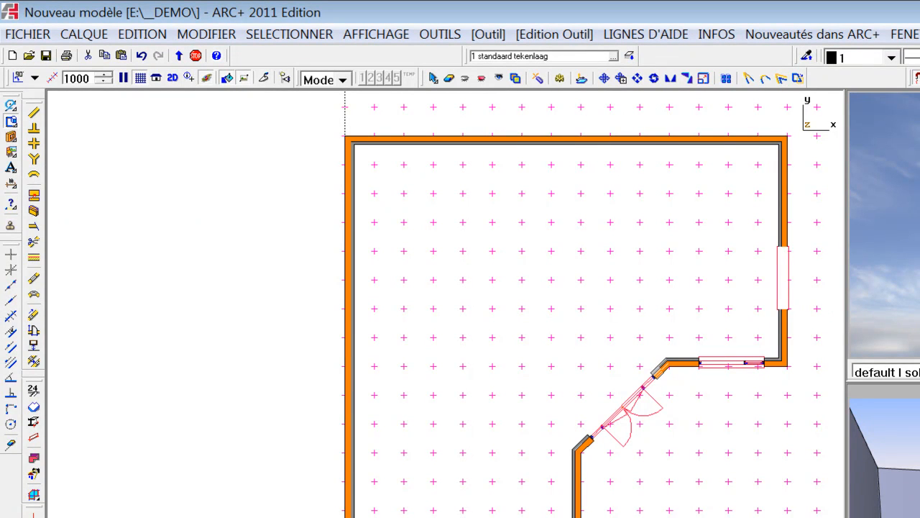
Step: Choose the material _42 planches bois parquet and outline the floor along the inner corners of the exterior walls
{"action": "middle_click_drag", "start_coordinate": [572, 409], "coordinate": [441, 366]}
{"action": "scroll", "coordinate": [438, 364], "scroll_direction": "up", "scroll_amount": 1}
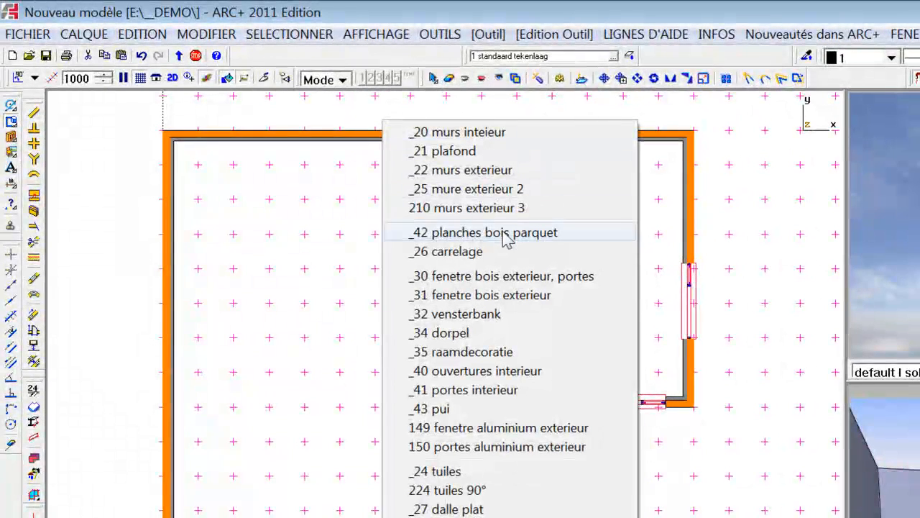
{"action": "left_click", "coordinate": [506, 233]}
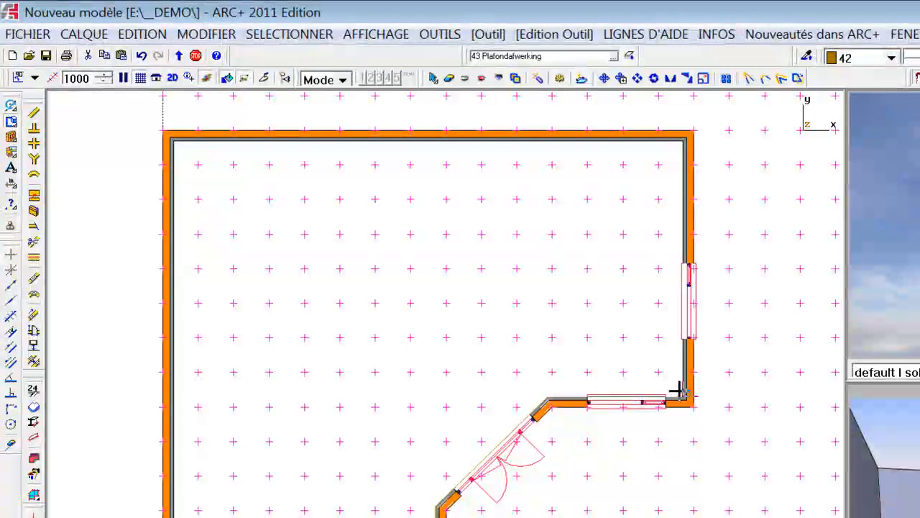
{"action": "left_click", "coordinate": [678, 143]}
{"action": "left_click", "coordinate": [172, 141]}
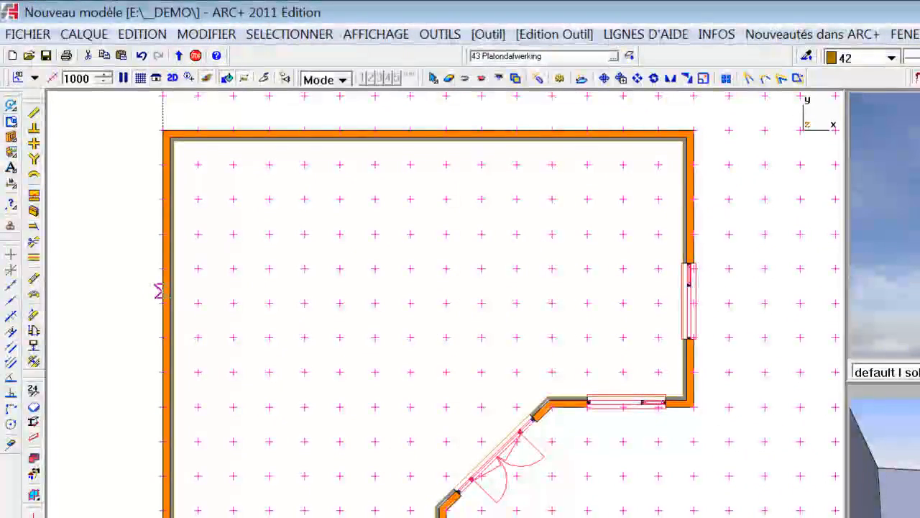
Step: Draw an interior wall inward from the lower corner beside the diagonal double door, constrained to 45 degrees
{"action": "double_click", "coordinate": [34, 113]}
{"action": "left_click", "coordinate": [693, 316]}
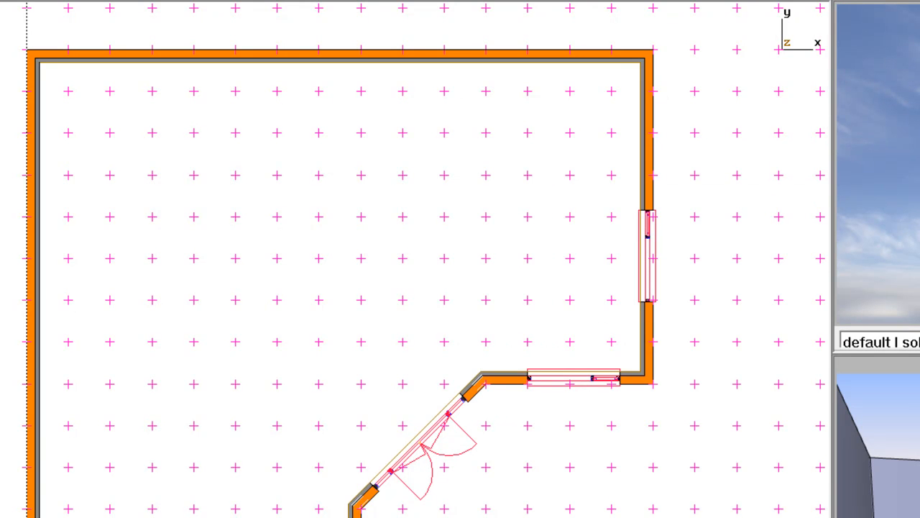
{"action": "scroll", "coordinate": [359, 454], "scroll_direction": "up", "scroll_amount": 5}
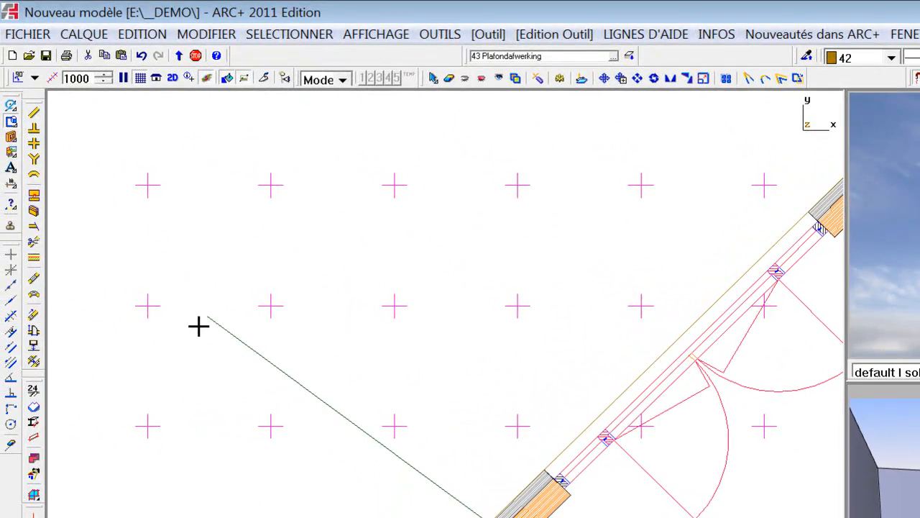
{"action": "left_click", "coordinate": [35, 78]}
{"action": "left_click", "coordinate": [71, 80]}
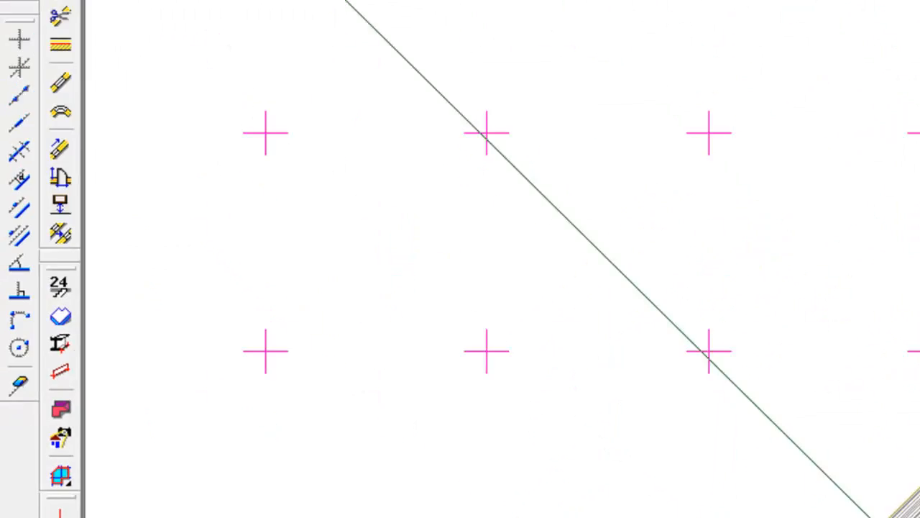
{"action": "left_click", "coordinate": [306, 361]}
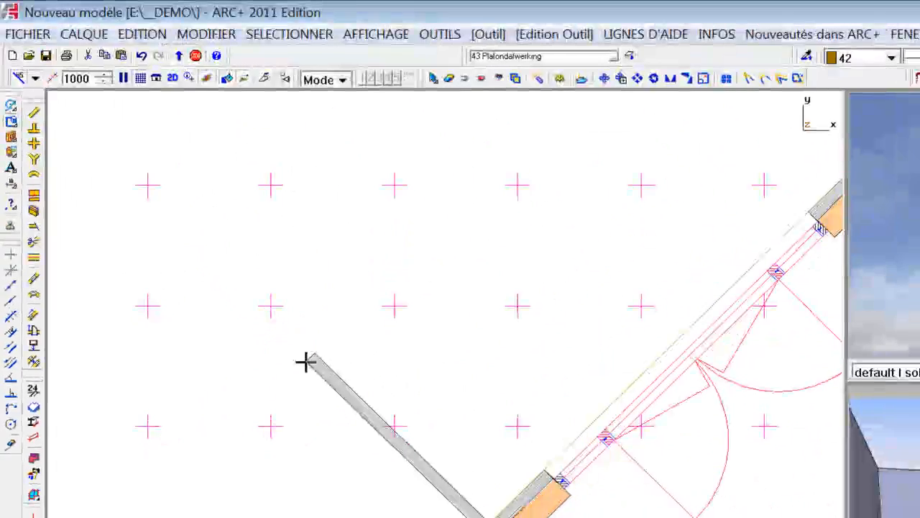
Step: Continue the interior wall parallel to the double door and back to the upper wall corner to enclose the entrance area
{"action": "middle_click_drag", "start_coordinate": [553, 171], "coordinate": [306, 358]}
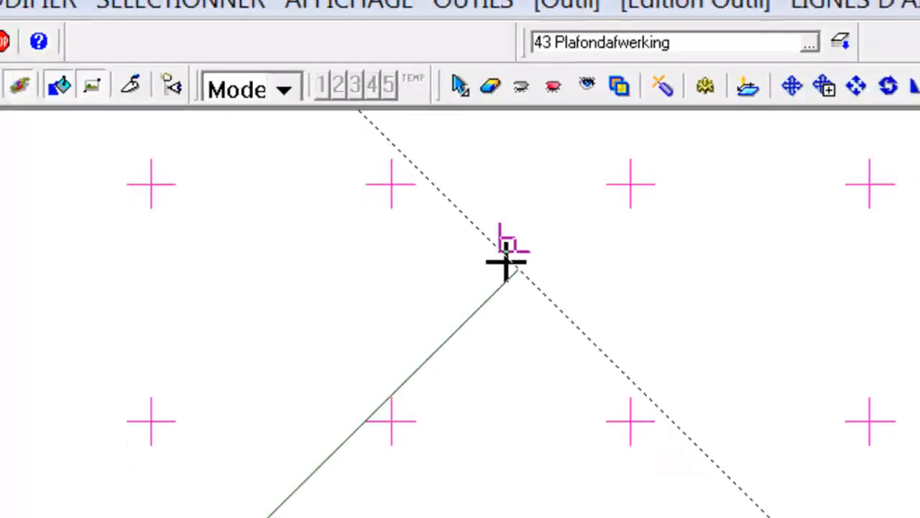
{"action": "left_click", "coordinate": [506, 262]}
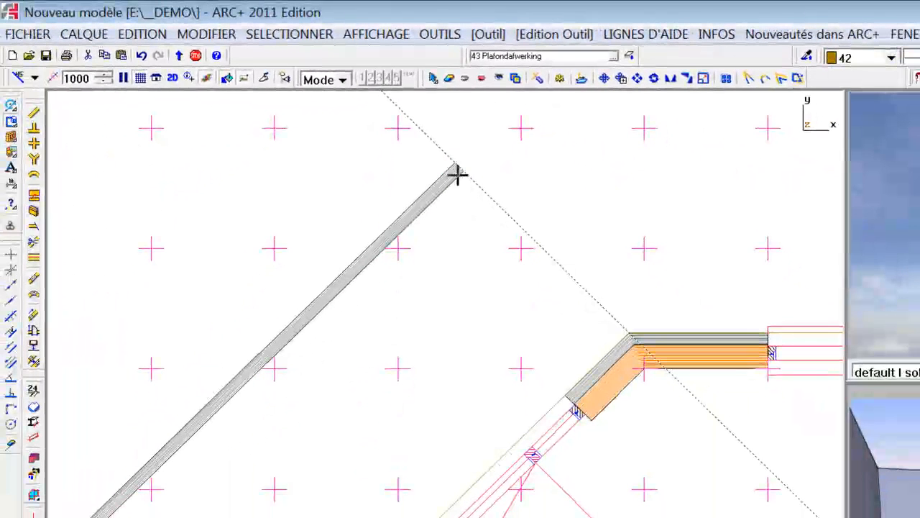
{"action": "left_click", "coordinate": [627, 331]}
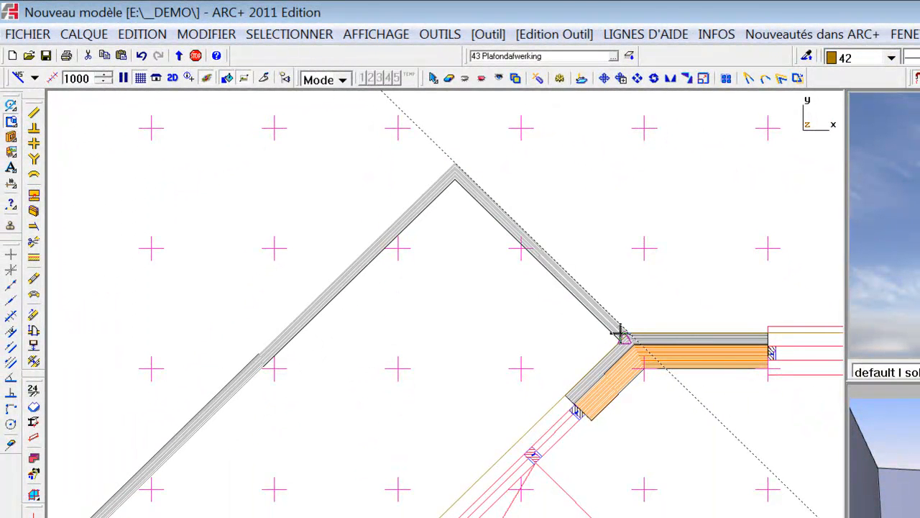
{"action": "key", "text": "Escape"}
{"action": "middle_click_drag", "start_coordinate": [390, 466], "coordinate": [495, 356]}
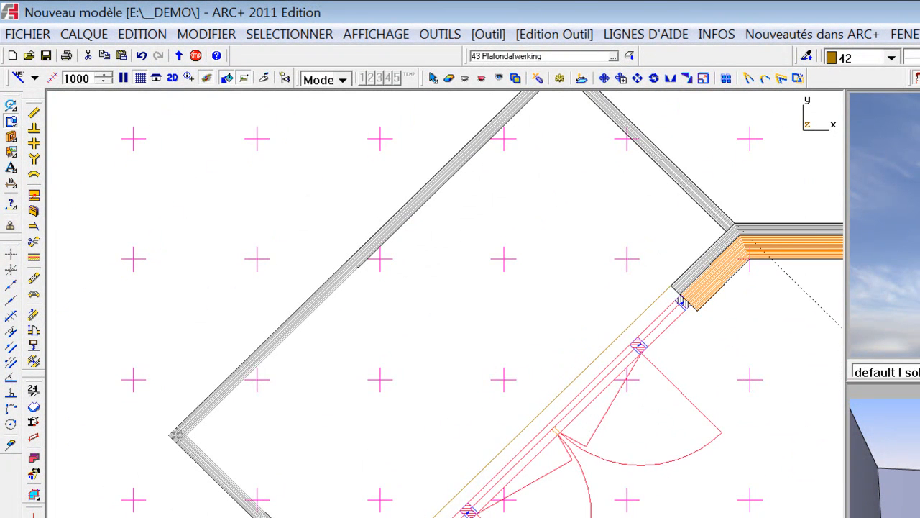
Step: Draw a horizontal interior wall from the entrance enclosure's left corner to the left exterior wall
{"action": "scroll", "coordinate": [302, 481], "scroll_direction": "down", "scroll_amount": 5}
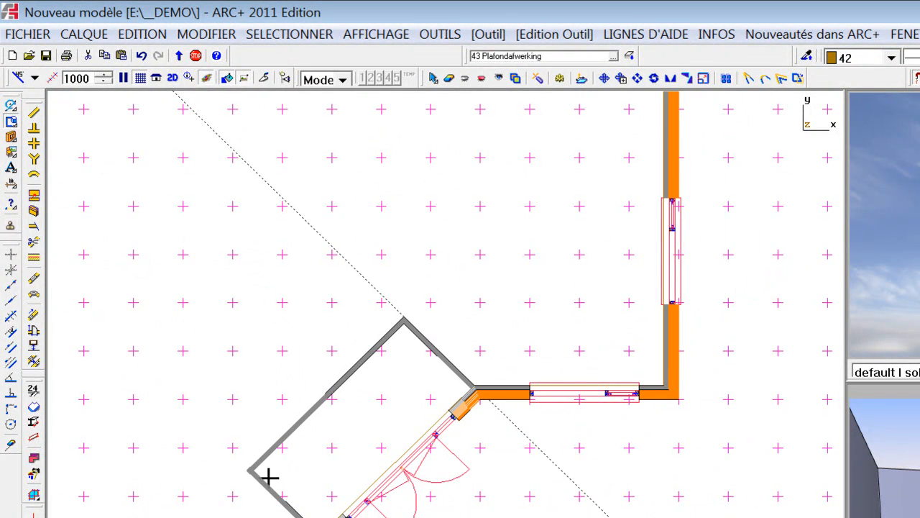
{"action": "middle_click_drag", "start_coordinate": [209, 450], "coordinate": [612, 442]}
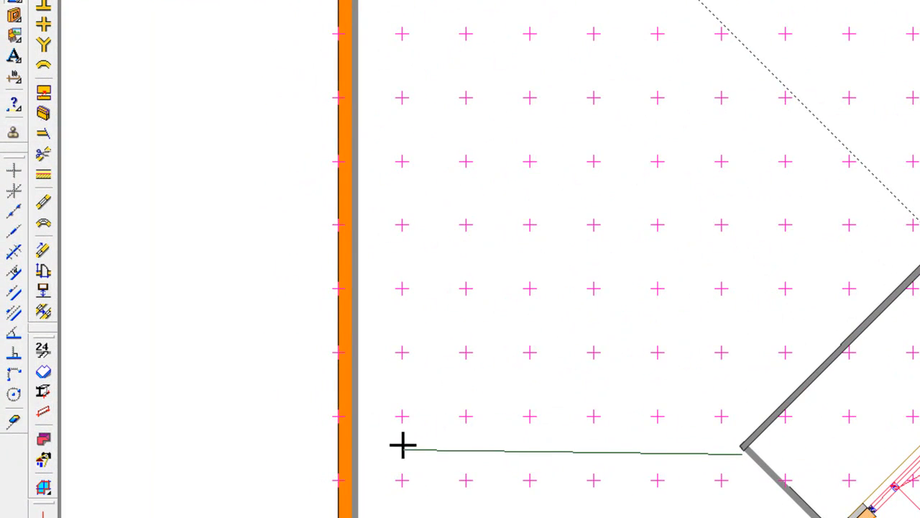
{"action": "left_click", "coordinate": [359, 452]}
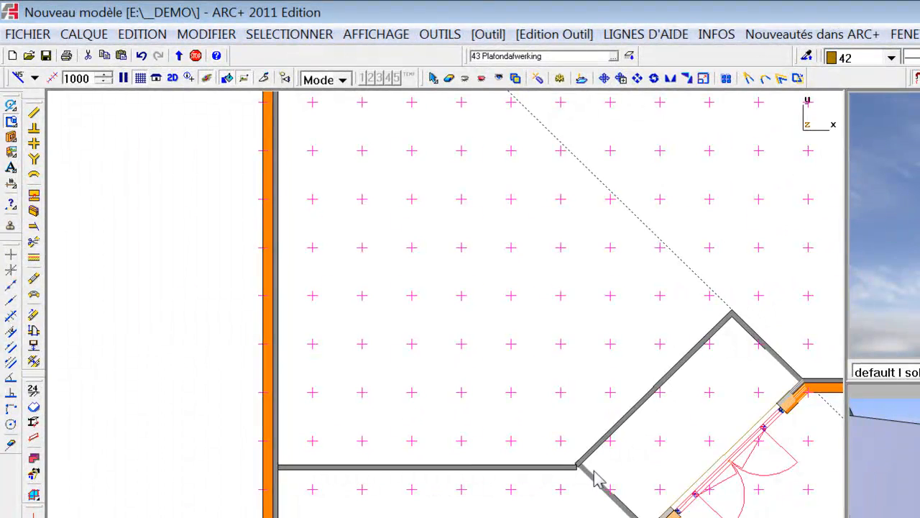
Step: Move the horizontal interior wall so its upper end corner meets the outer corner of the entrance enclosure
{"action": "scroll", "coordinate": [597, 480], "scroll_direction": "up", "scroll_amount": 4}
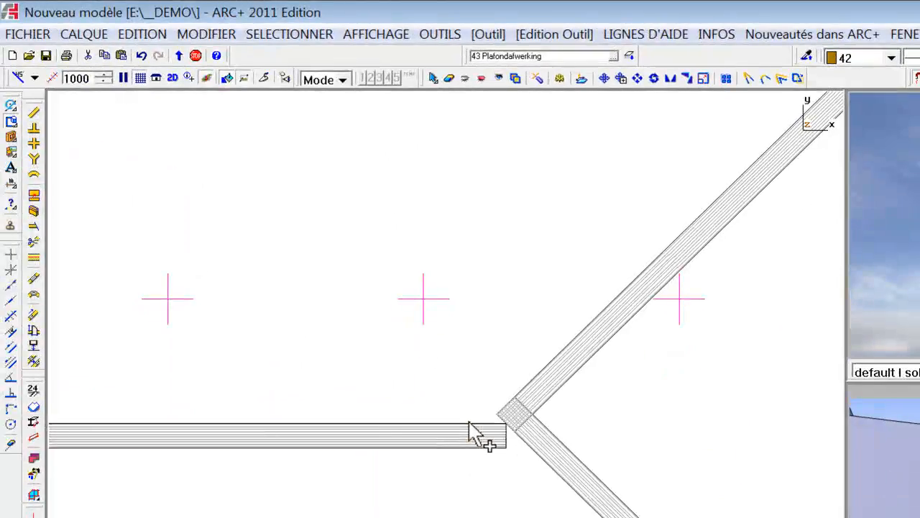
{"action": "left_click", "coordinate": [470, 424]}
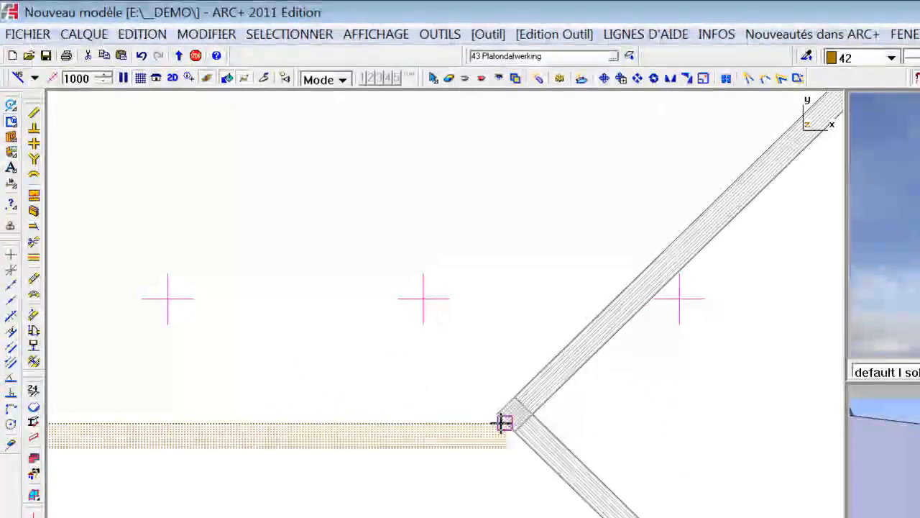
{"action": "left_click", "coordinate": [503, 423]}
{"action": "left_click", "coordinate": [496, 415]}
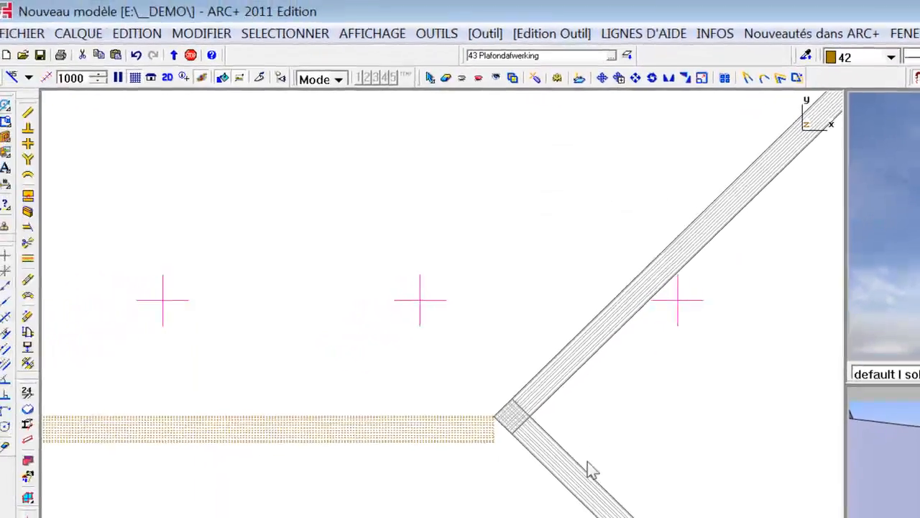
Step: Join the two diagonal interior walls into a clean corner where they meet the horizontal wall
{"action": "left_click", "coordinate": [584, 474]}
{"action": "left_click", "coordinate": [596, 355]}
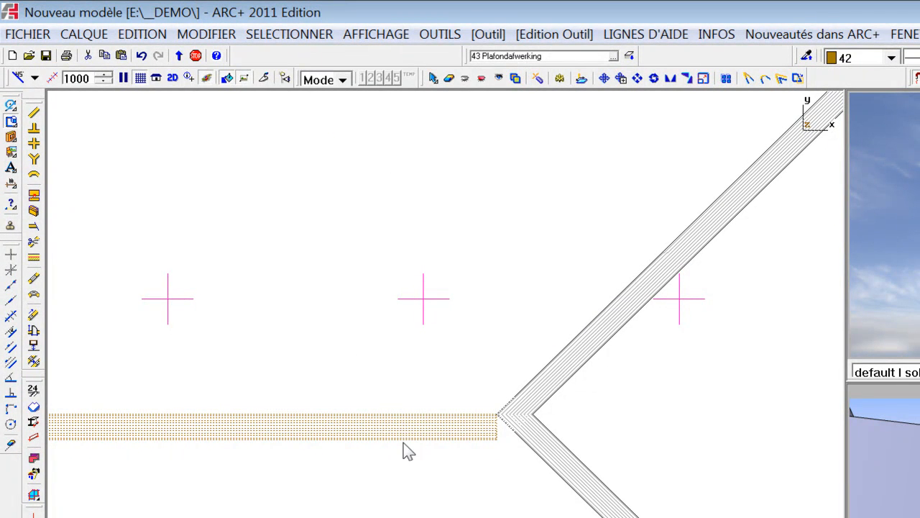
{"action": "left_click", "coordinate": [834, 466]}
Step: Choose the interior door with side panels 07_s_z4 from the NL\HOUT\DEURbinnenZIJ catalogue for a new wall opening
{"action": "scroll", "coordinate": [510, 501], "scroll_direction": "down", "scroll_amount": 5}
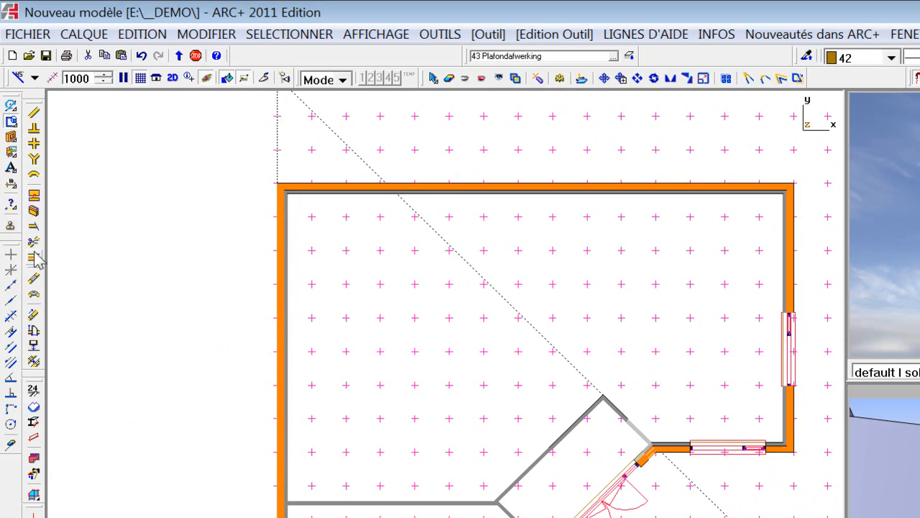
{"action": "left_click", "coordinate": [35, 279]}
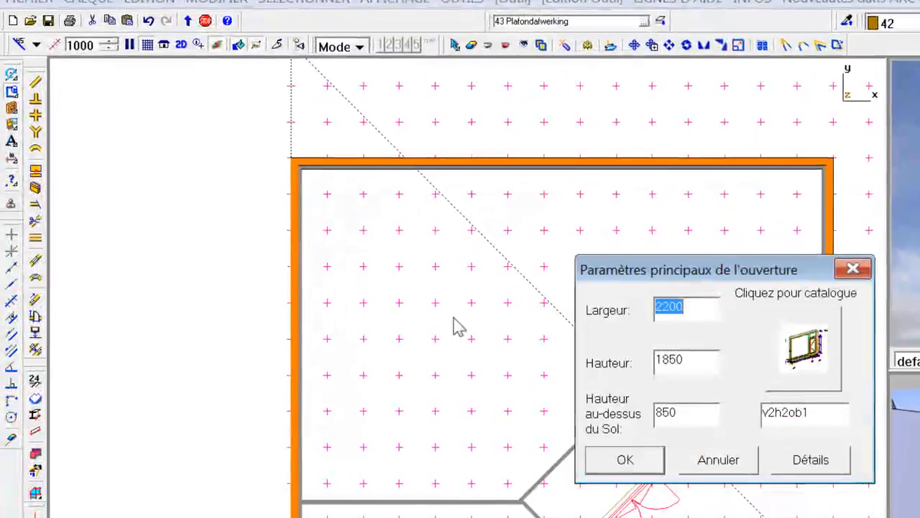
{"action": "left_click", "coordinate": [813, 368]}
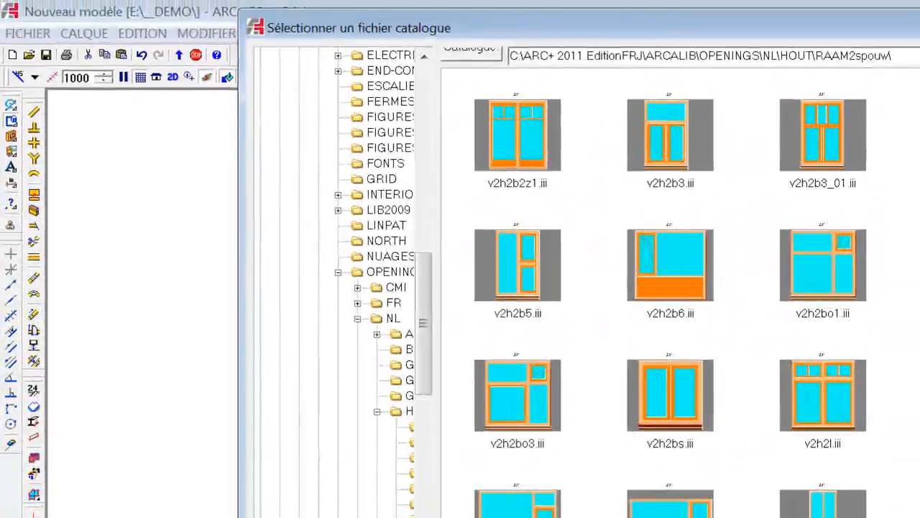
{"action": "left_click", "coordinate": [359, 489]}
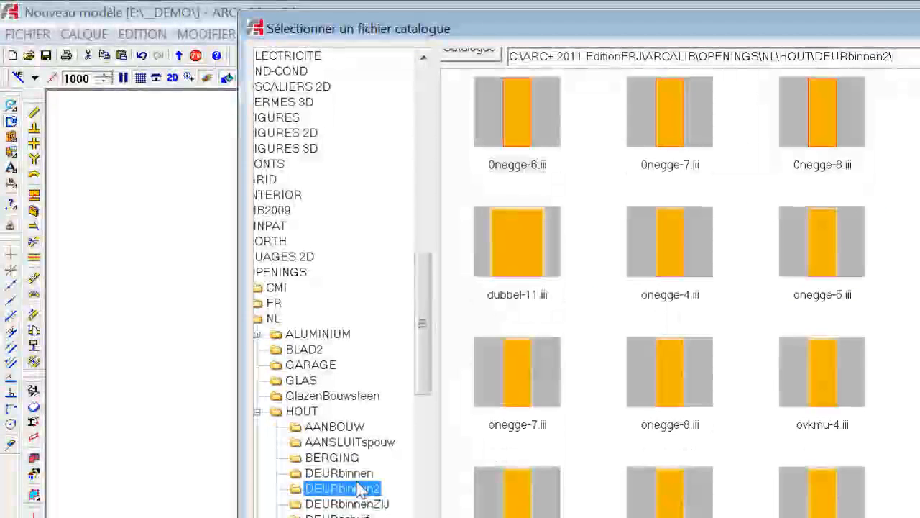
{"action": "left_click", "coordinate": [374, 504]}
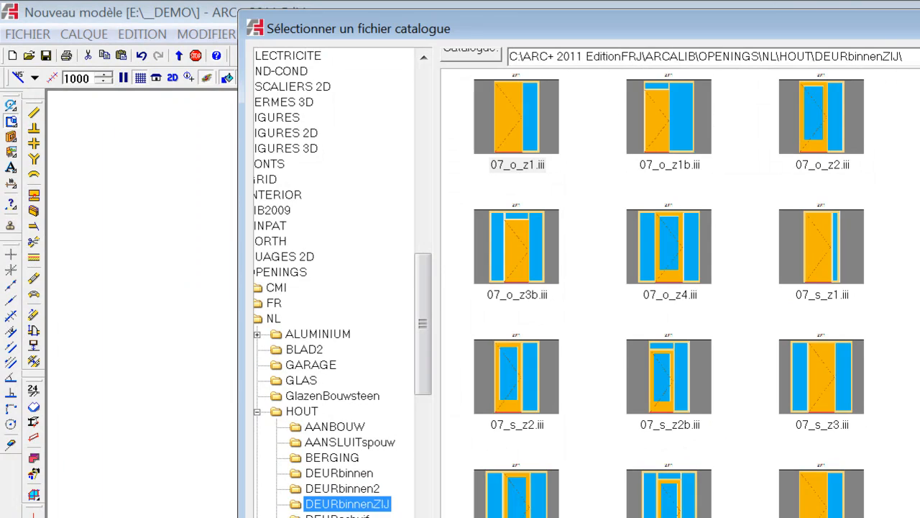
{"action": "double_click", "coordinate": [517, 499]}
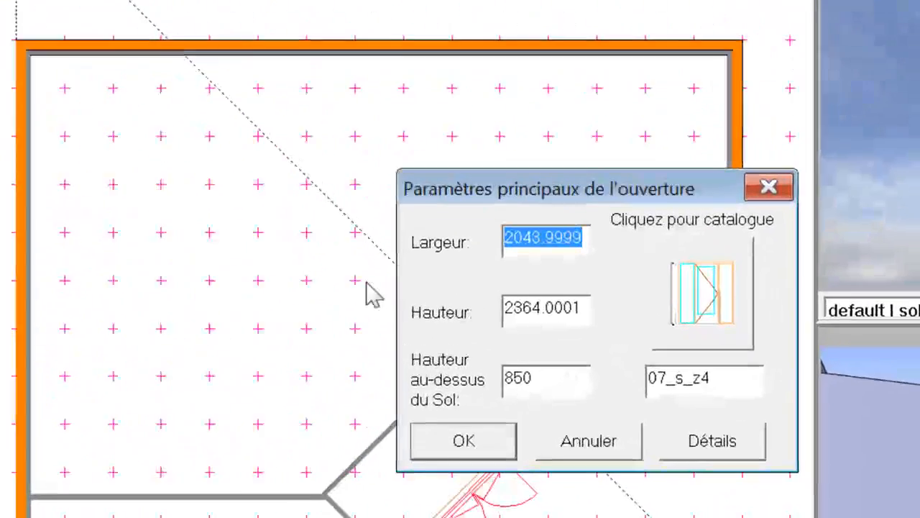
Step: Set the interior door's width to 4000 and its height above the floor to 0, and place it in the horizontal interior wall
{"action": "type", "text": "4000"}
{"action": "left_click_drag", "start_coordinate": [466, 370], "coordinate": [377, 370]}
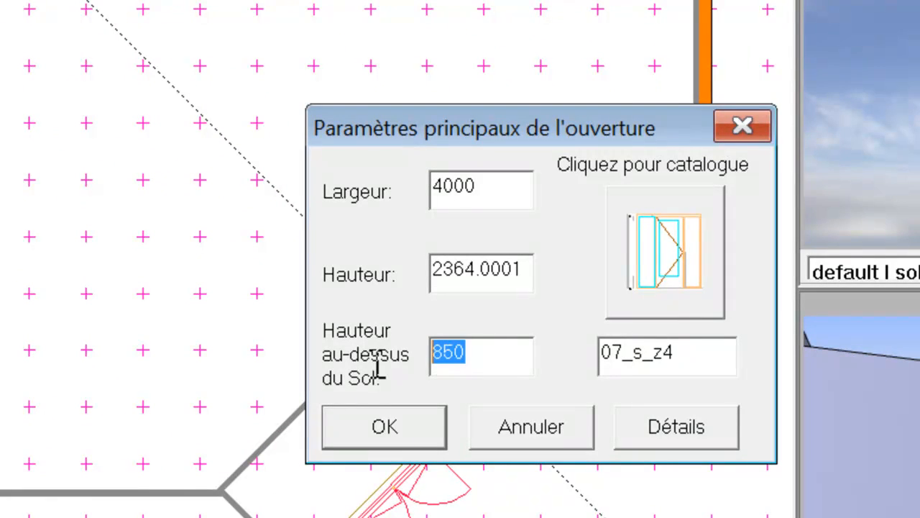
{"action": "type", "text": "0"}
{"action": "left_click", "coordinate": [403, 431]}
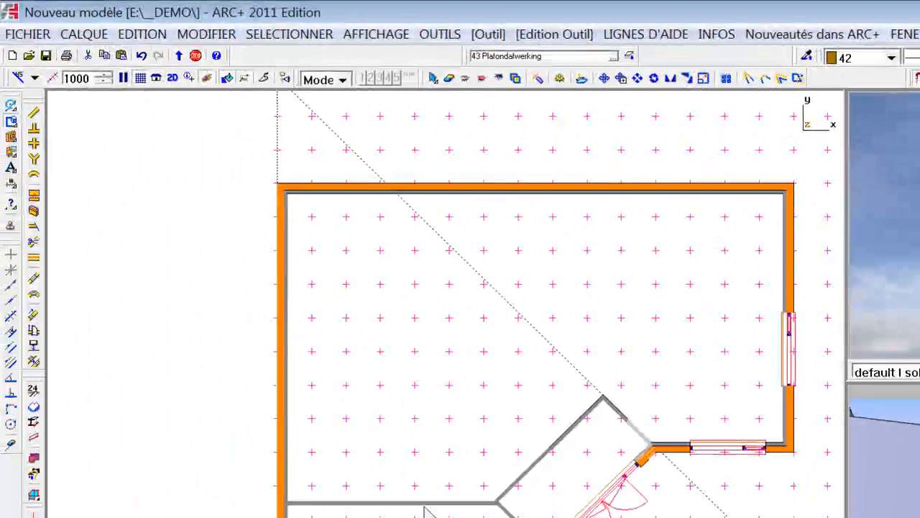
{"action": "left_click", "coordinate": [399, 502]}
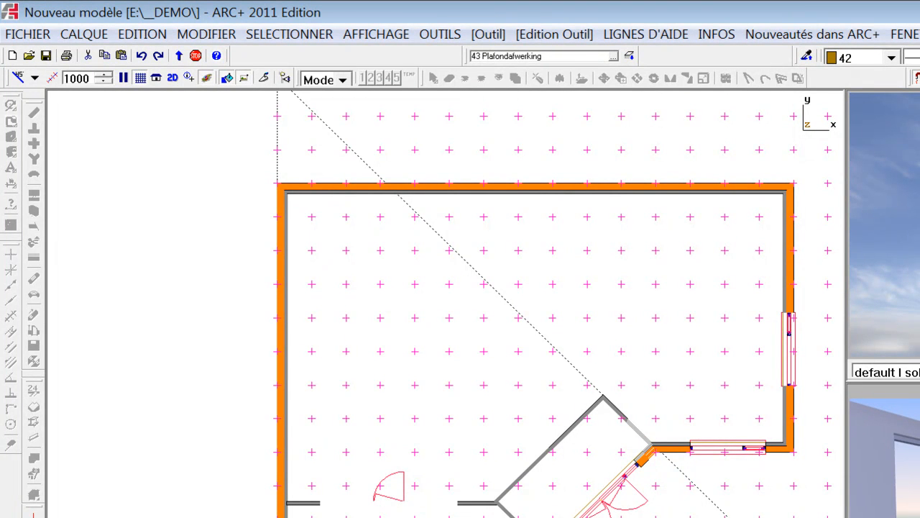
Step: Display the CADez 3D presentation tools and place them in the empty area beside the left exterior wall
{"action": "middle_click_drag", "start_coordinate": [428, 498], "coordinate": [532, 399]}
{"action": "scroll", "coordinate": [501, 499], "scroll_direction": "up", "scroll_amount": 3}
{"action": "scroll", "coordinate": [568, 476], "scroll_direction": "up", "scroll_amount": 1}
{"action": "middle_click_drag", "start_coordinate": [579, 453], "coordinate": [619, 397]}
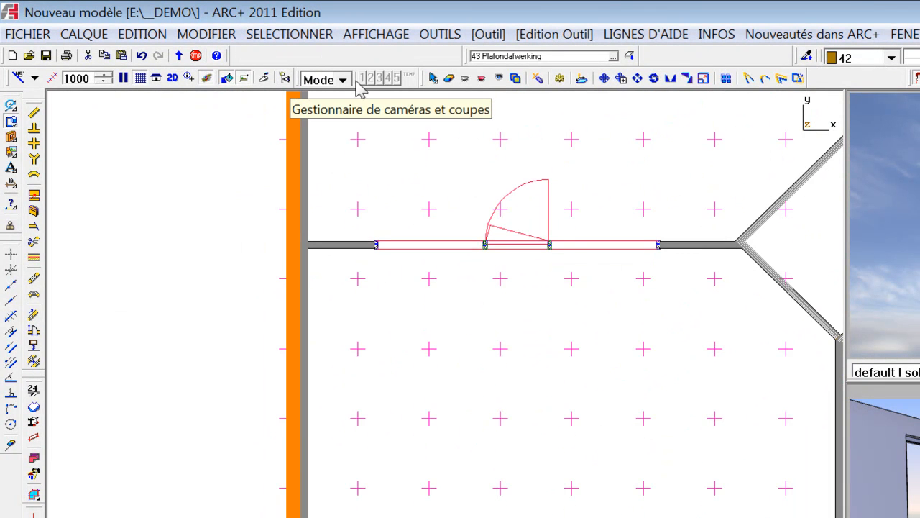
{"action": "right_click", "coordinate": [740, 64]}
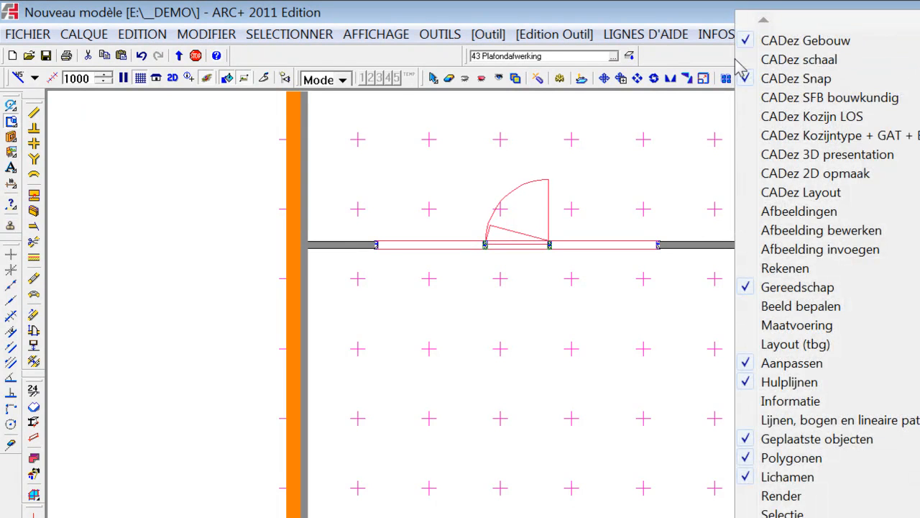
{"action": "left_click", "coordinate": [827, 155]}
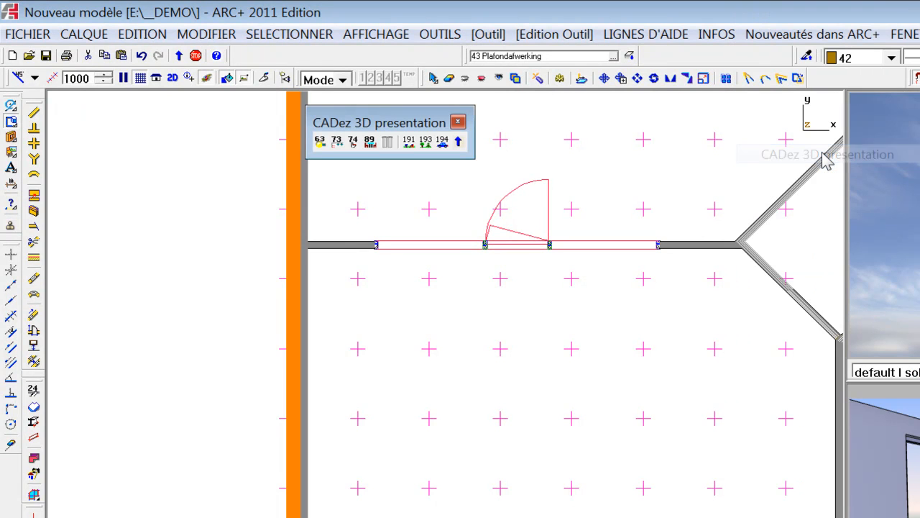
{"action": "left_click_drag", "start_coordinate": [426, 122], "coordinate": [203, 120]}
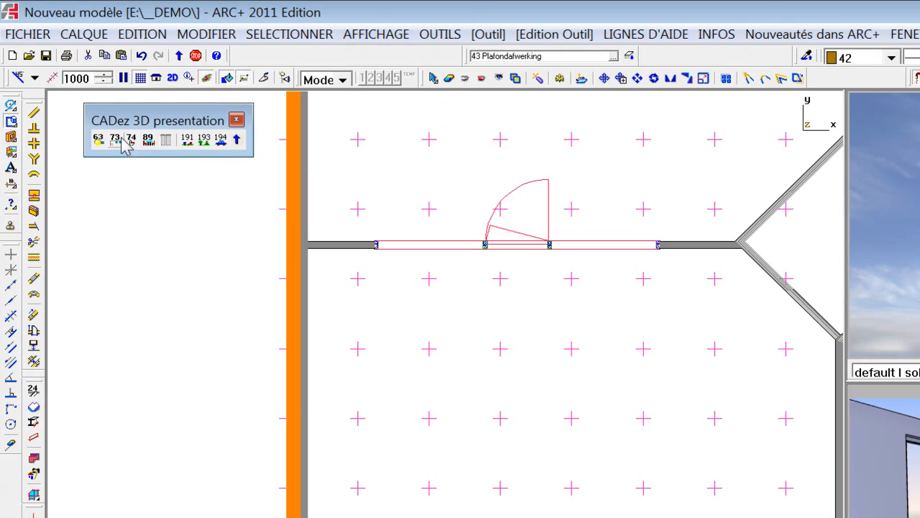